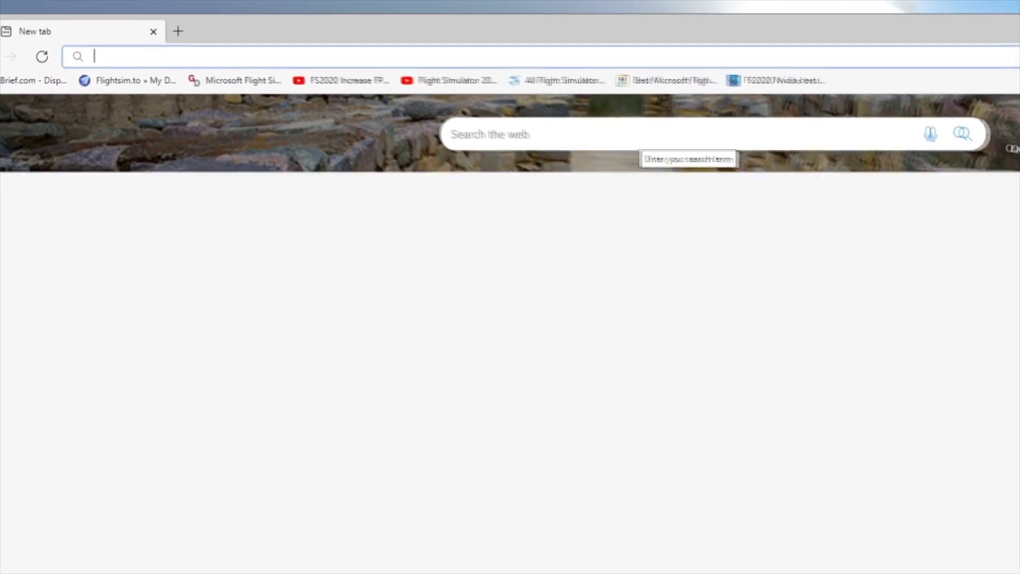
# Go to flightsim.to and open the MSFS 2020 Google Map replacement add-on from the trending list
pyautogui.write('flightsim.to')
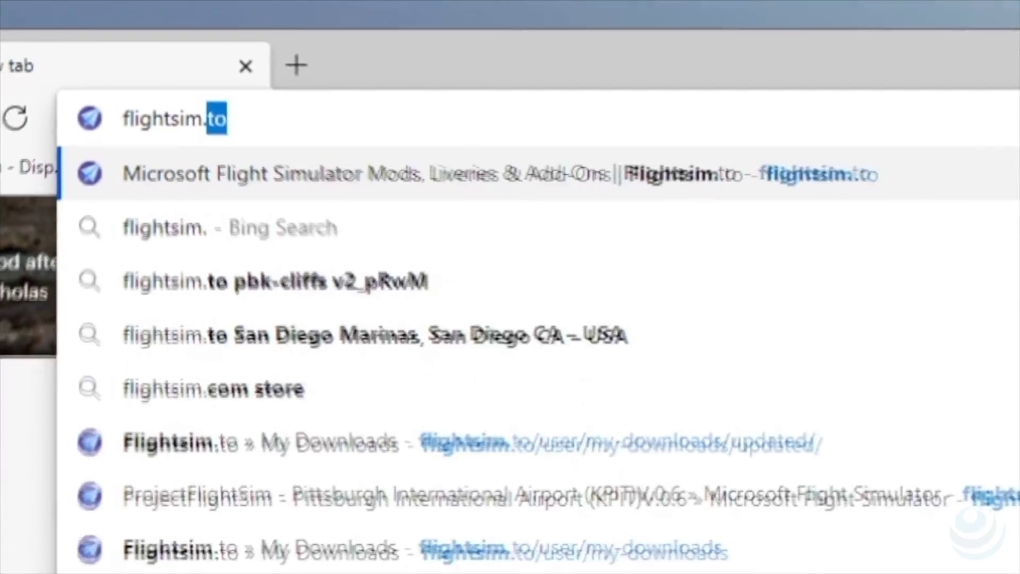
pyautogui.press('Return')
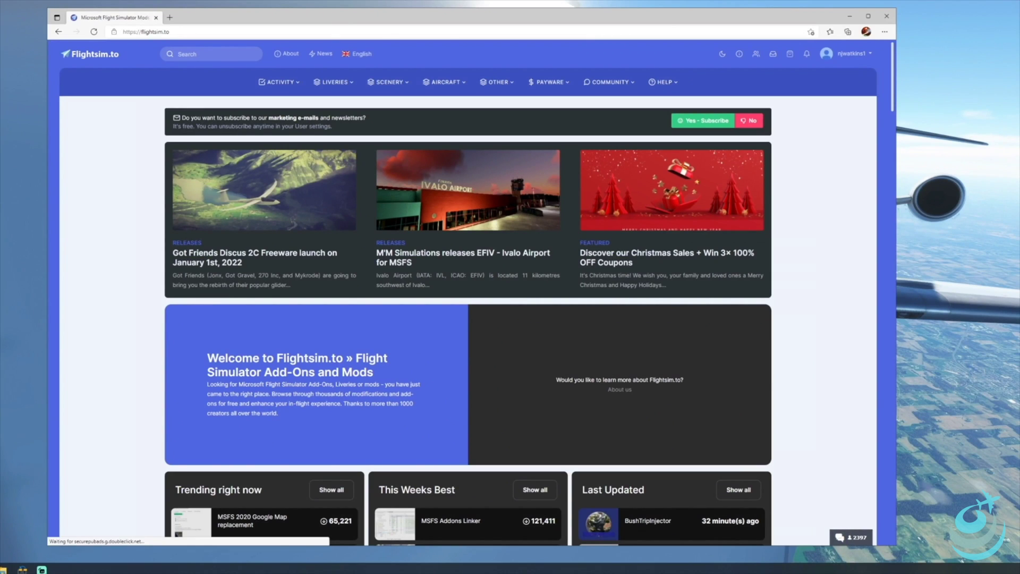
pyautogui.scroll(-4, 467, 292)
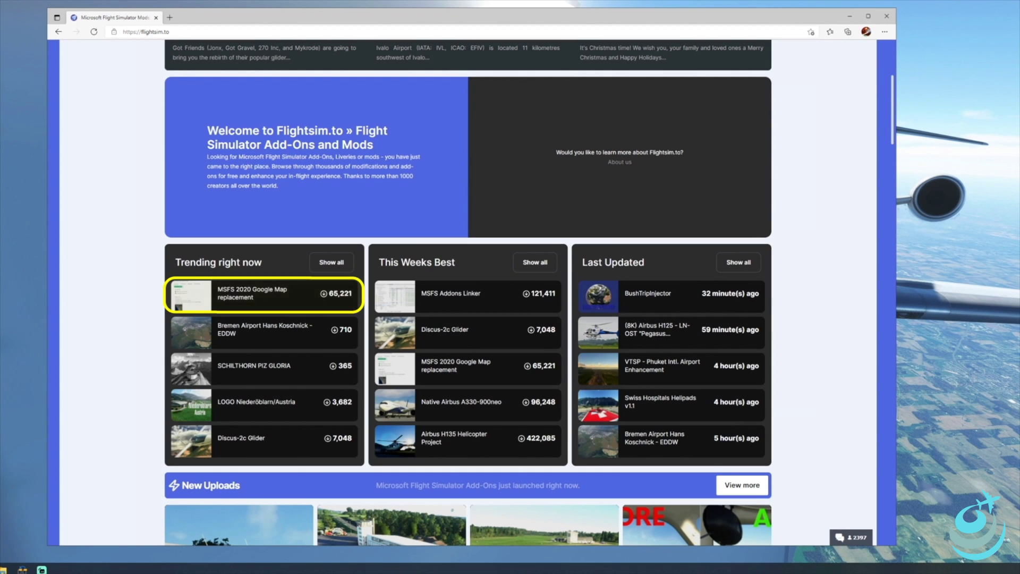
pyautogui.click(252, 294)
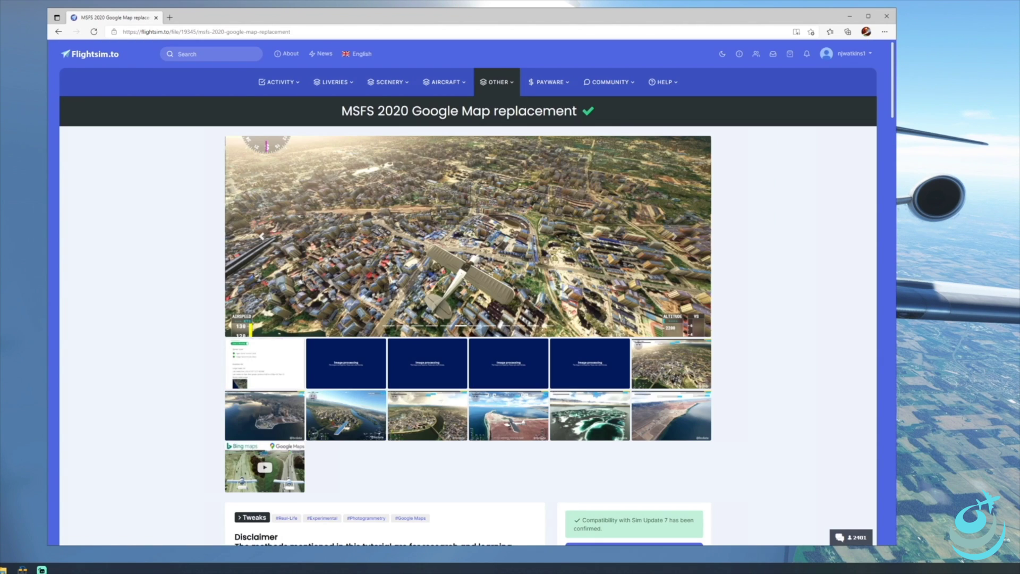
# Read the add-on's disclaimer and the installation instructions for version 3.0.0 and newer
pyautogui.scroll(-3, 468, 292)
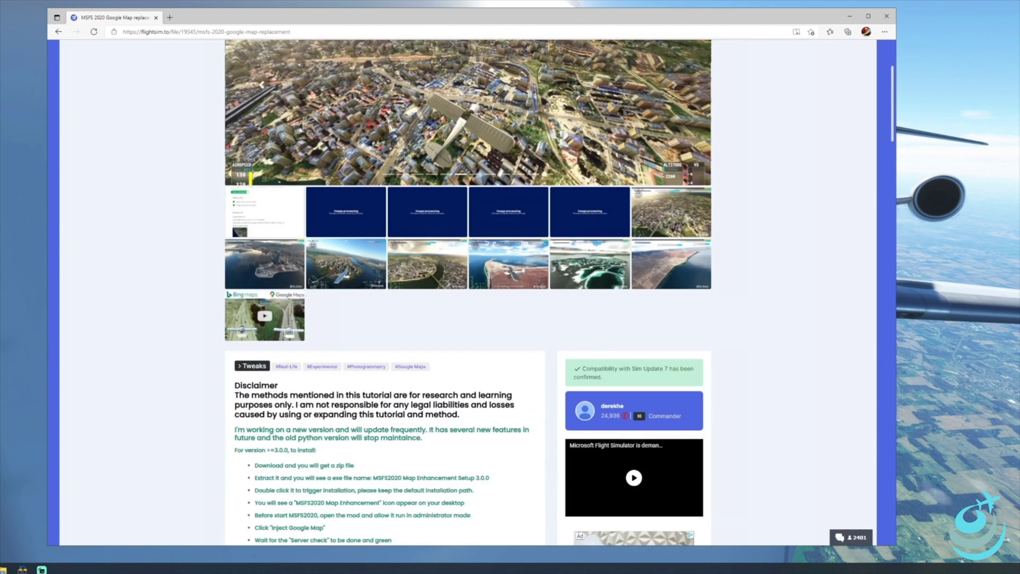
pyautogui.scroll(-3, 467, 292)
pyautogui.scroll(-3, 468, 292)
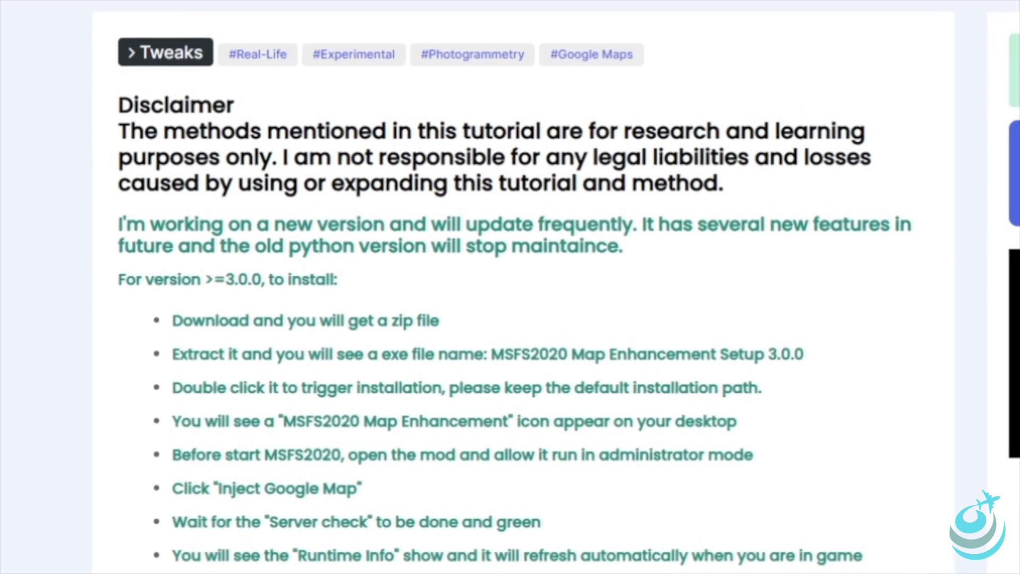
pyautogui.moveTo(184, 92); pyautogui.dragTo(574, 142)
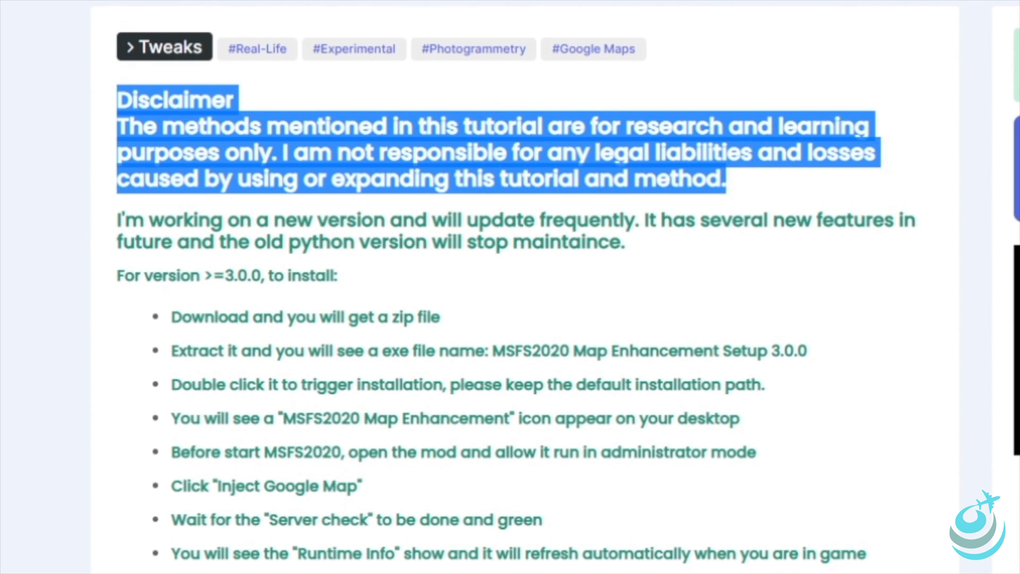
pyautogui.click(844, 183)
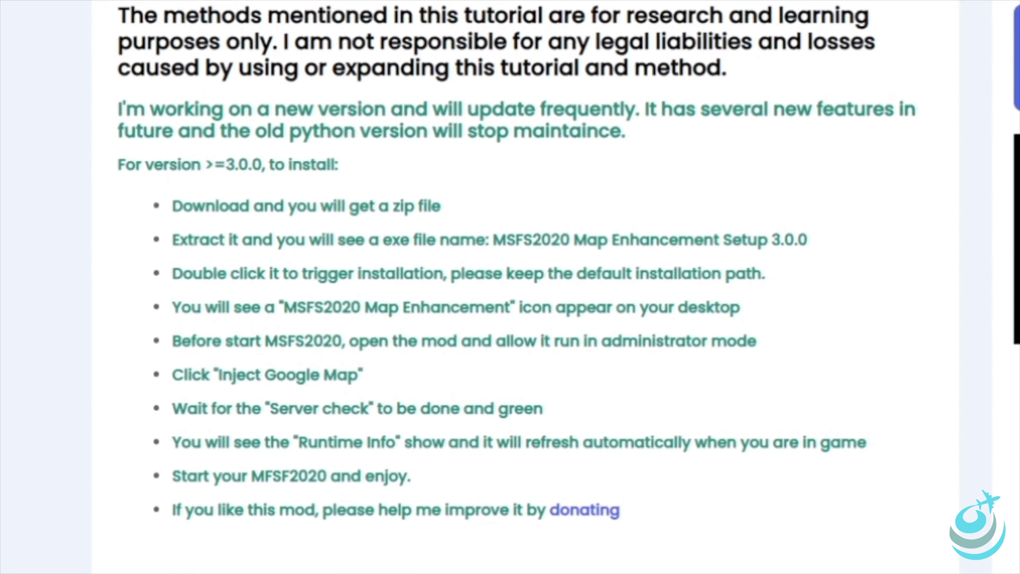
pyautogui.moveTo(118, 178); pyautogui.dragTo(521, 511)
pyautogui.moveTo(521, 419); pyautogui.dragTo(690, 419)
pyautogui.moveTo(691, 359); pyautogui.dragTo(121, 465)
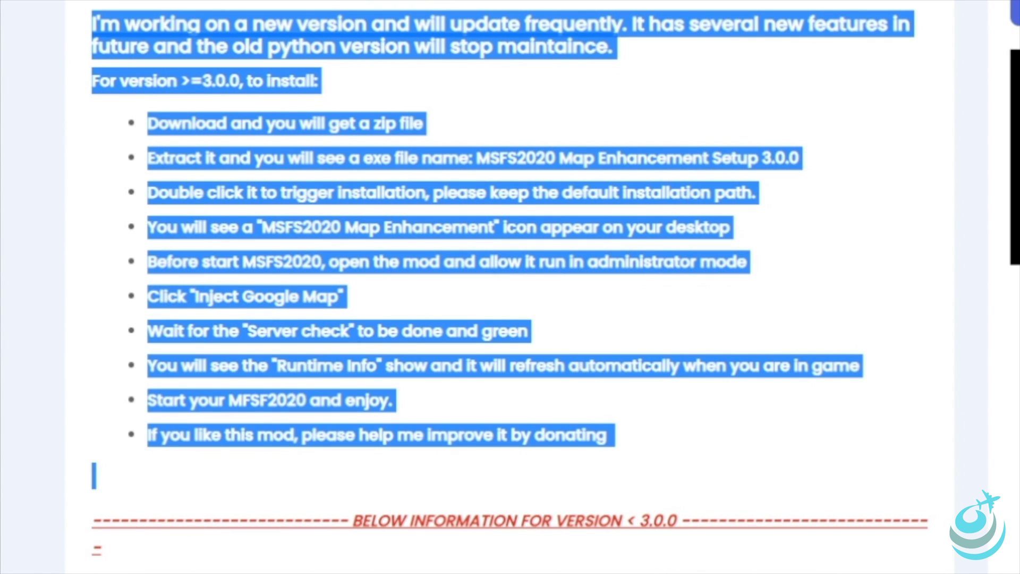
pyautogui.click(807, 438)
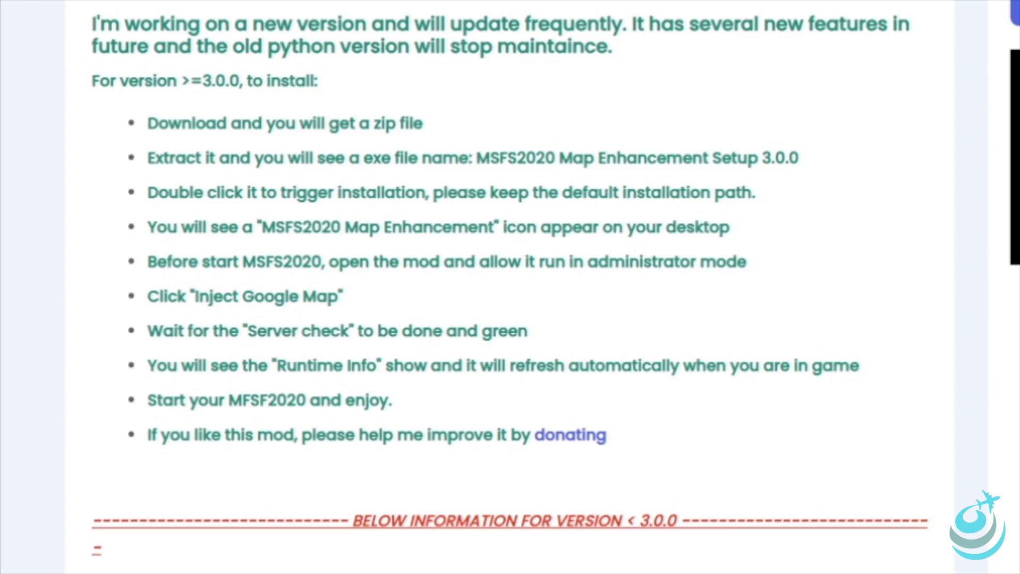
# Download the add-on's version 3.0.0 main file rather than the Python stable version
pyautogui.scroll(-2, 510, 287)
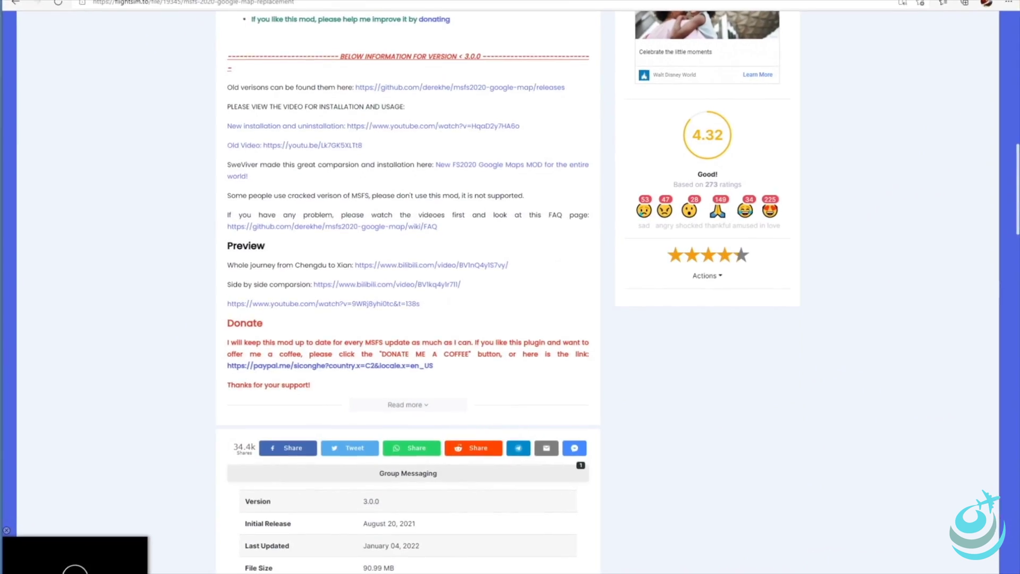
pyautogui.scroll(-5, 420, 287)
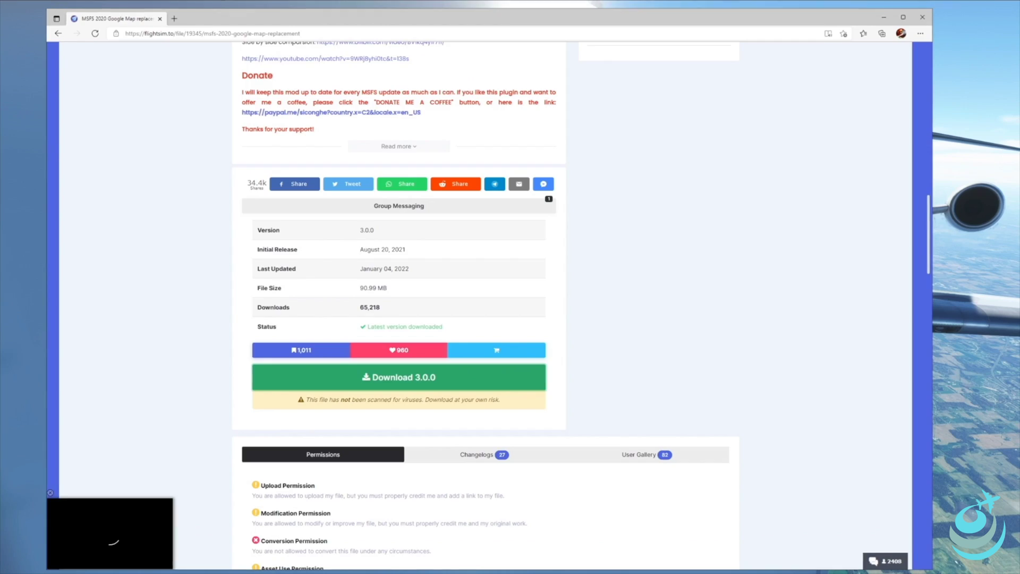
pyautogui.click(464, 371)
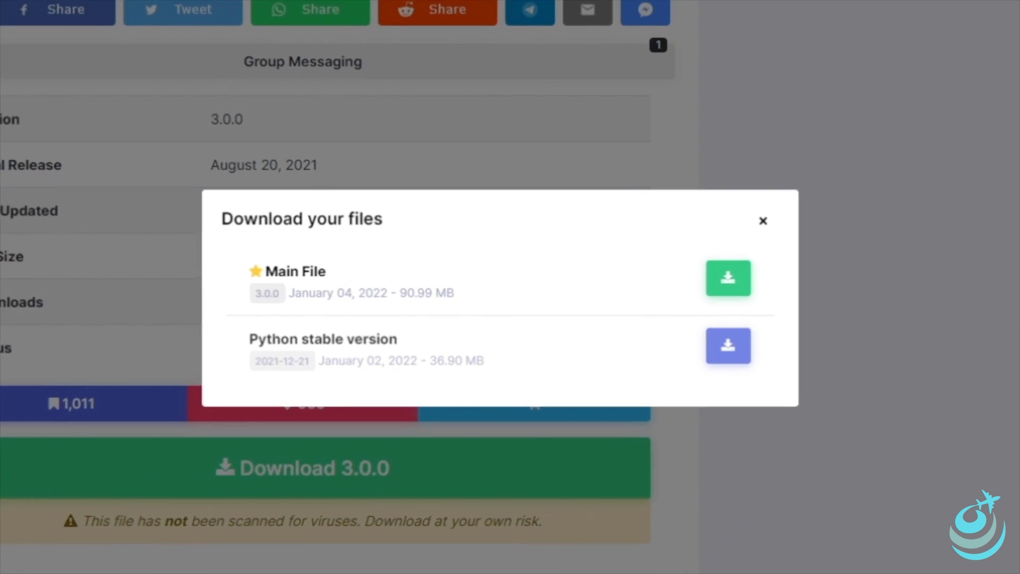
pyautogui.moveTo(221, 343); pyautogui.dragTo(389, 343)
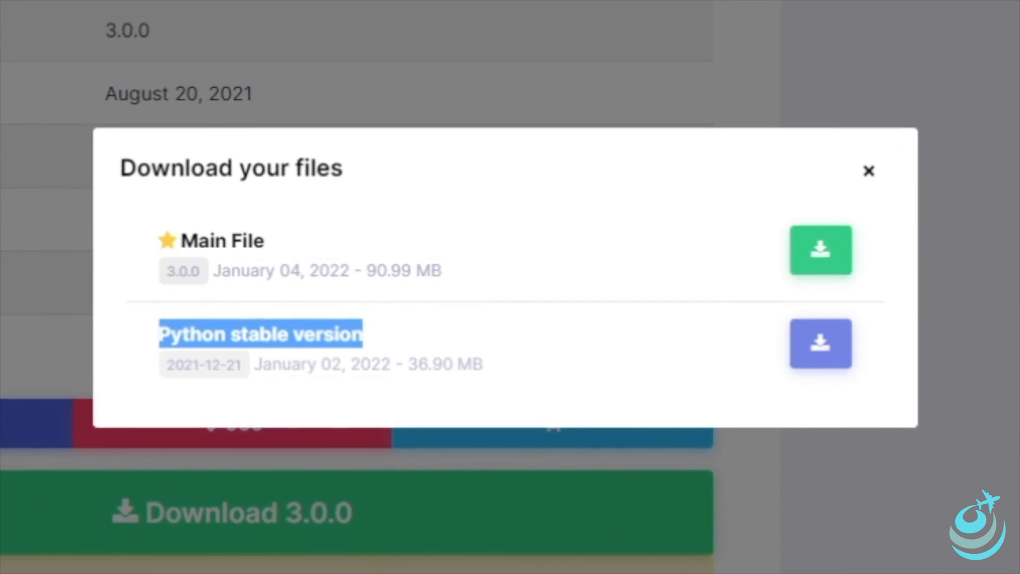
pyautogui.click(484, 329)
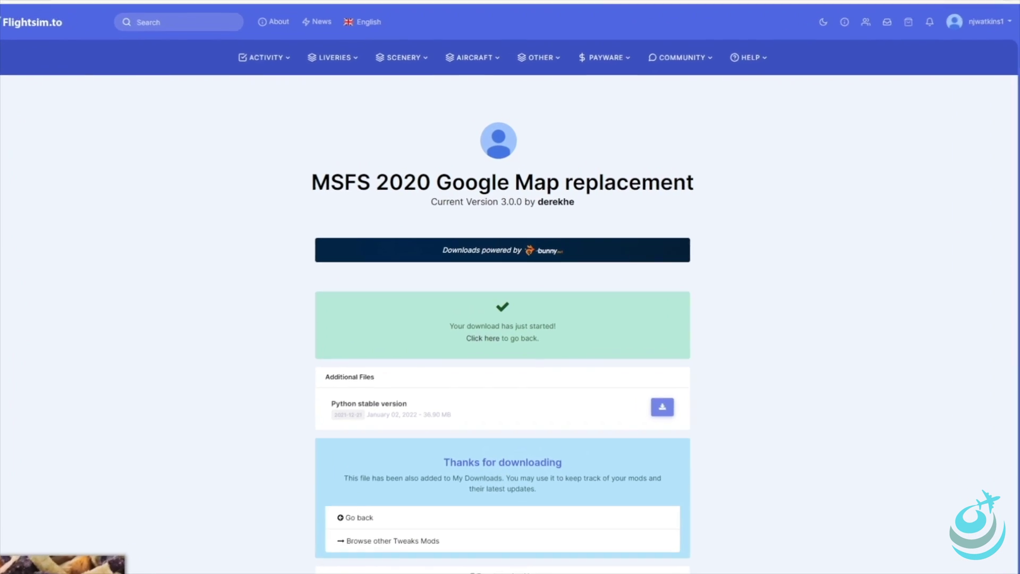
pyautogui.moveTo(445, 338); pyautogui.dragTo(560, 338)
pyautogui.click(659, 402)
pyautogui.click(681, 404)
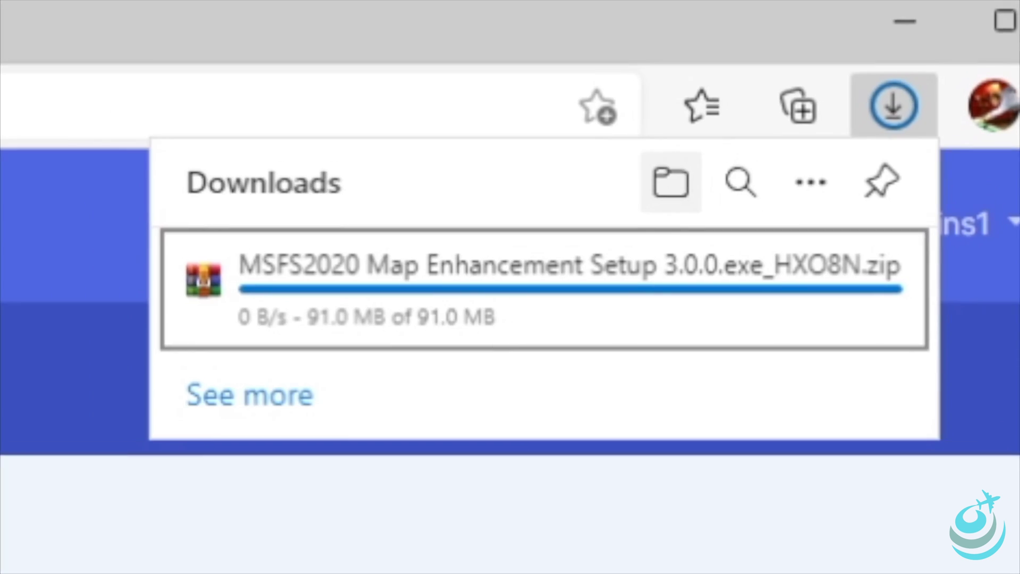
# Open the Downloads folder and extract the MSFS2020 Map Enhancement Setup 3.0.0 zip to its default destination path
pyautogui.click(628, 156)
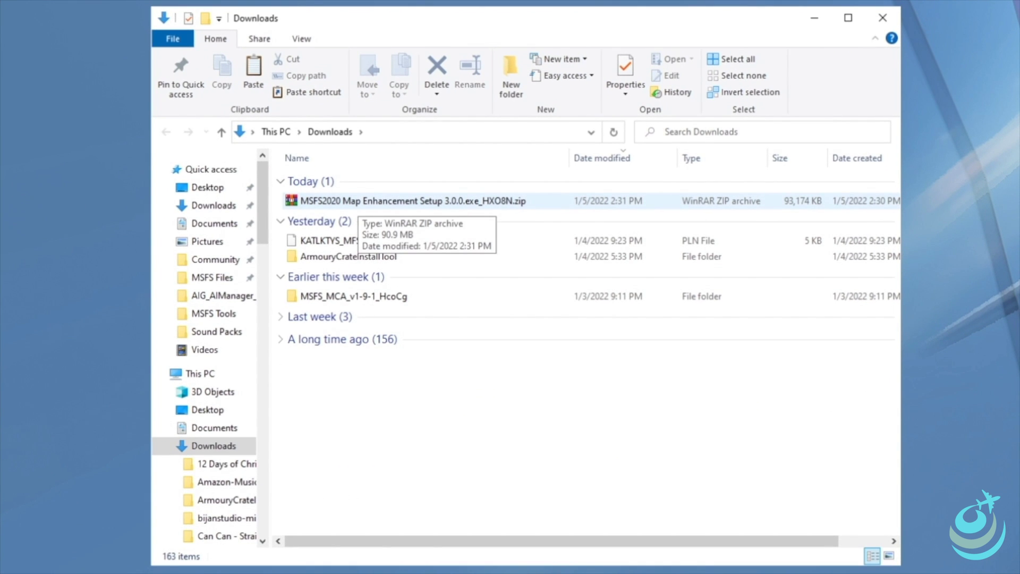
pyautogui.click(359, 201)
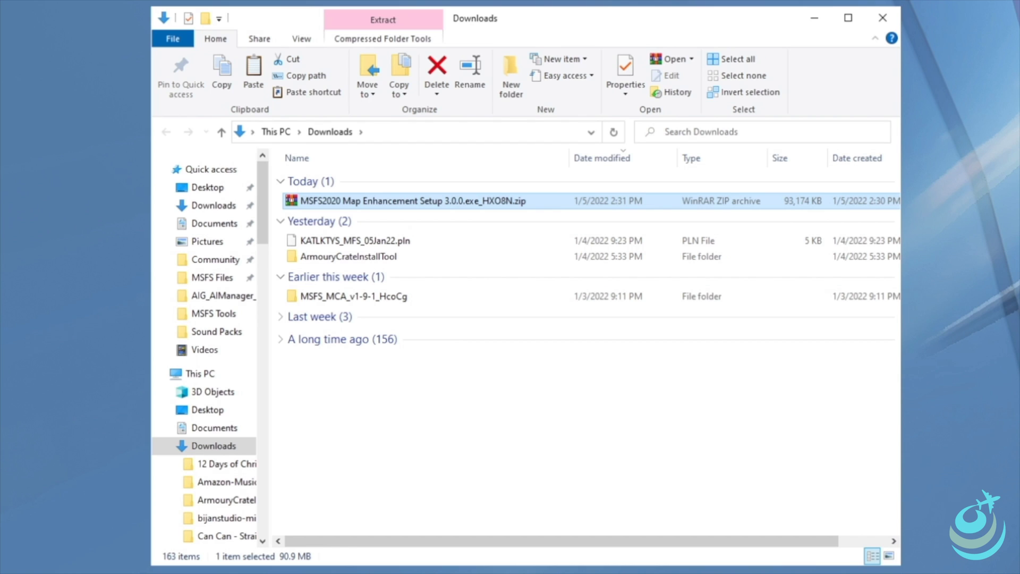
pyautogui.rightClick(357, 201)
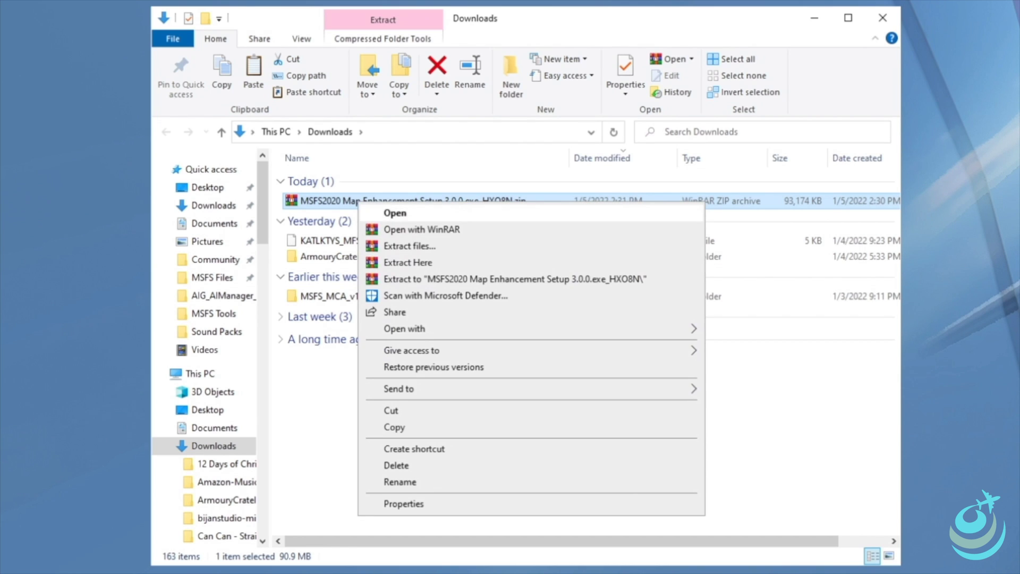
pyautogui.click(409, 246)
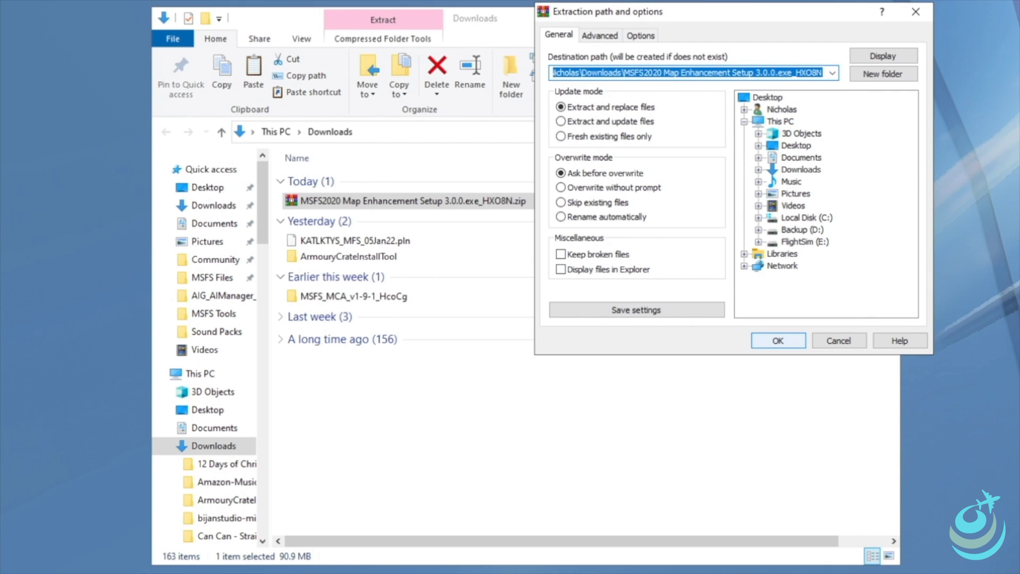
pyautogui.press('Return')
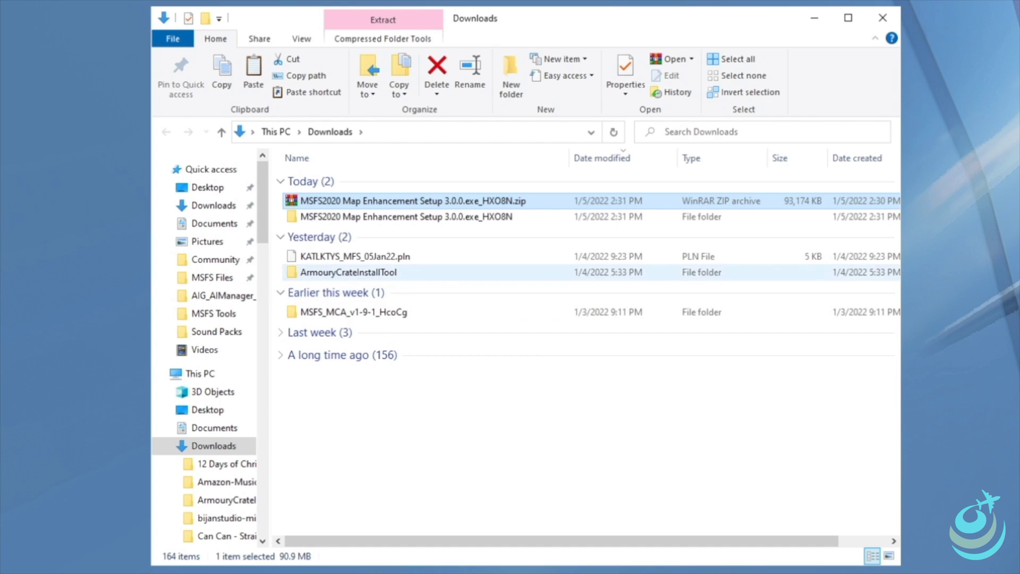
# Open the extracted folder and launch the MSFS2020 Map Enhancement Setup 3.0.0 application
pyautogui.click(406, 217)
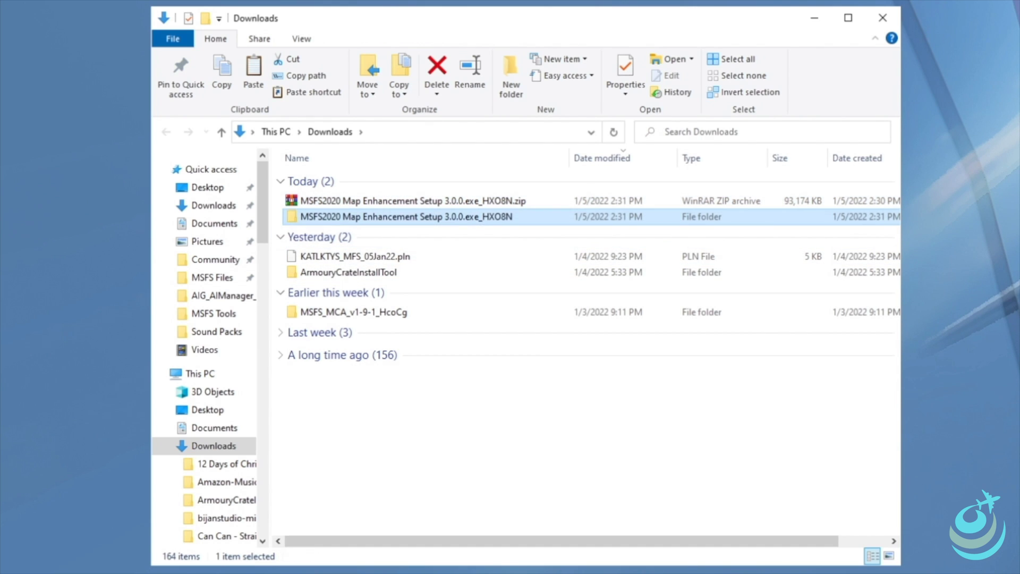
pyautogui.doubleClick(407, 217)
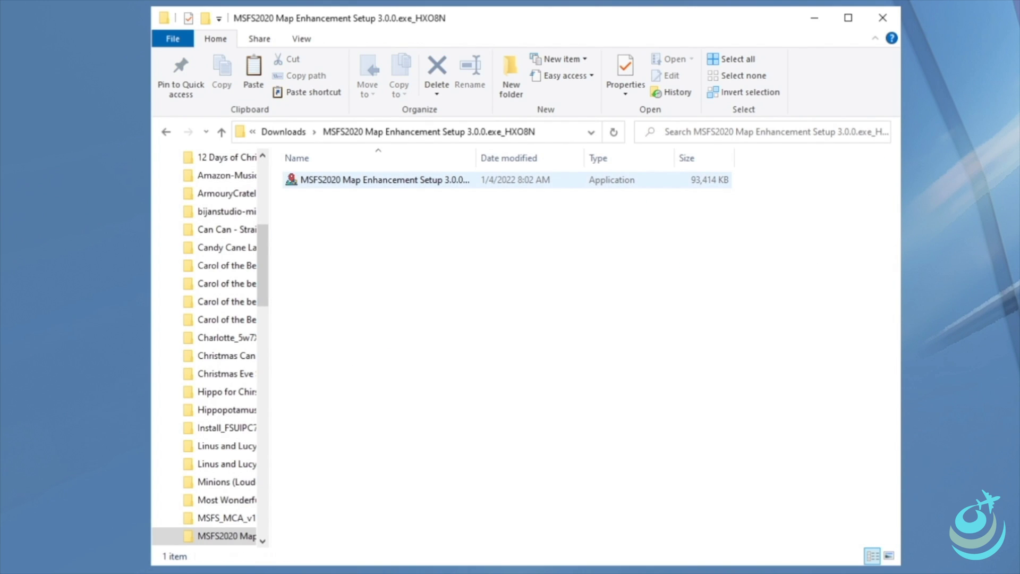
pyautogui.click(393, 180)
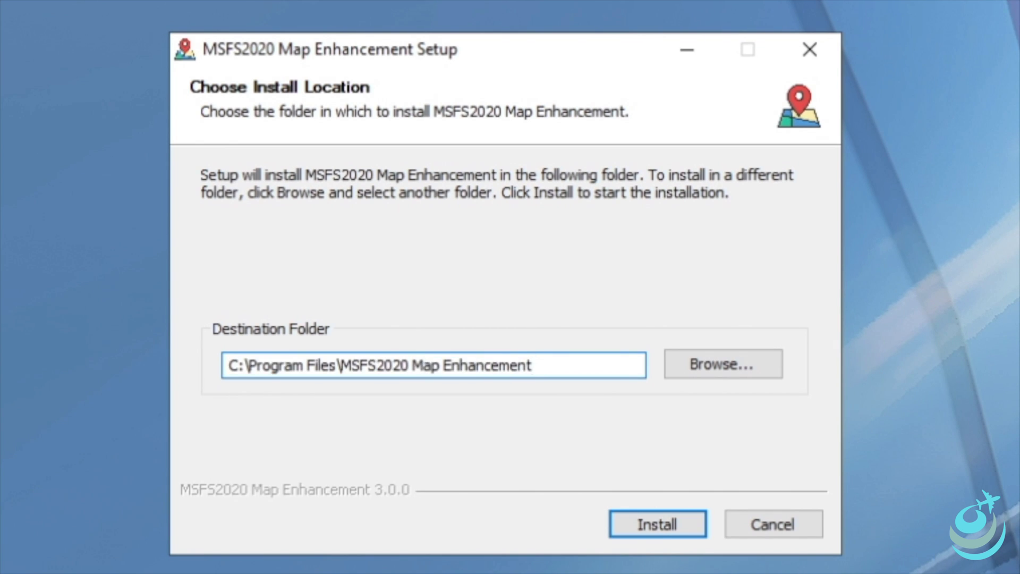
# Install the mod into C:\MSFS Files\MSFS Tools\MSFS2020 Map Enhancement and finish setup with the option to run it enabled
pyautogui.moveTo(331, 366); pyautogui.dragTo(229, 366)
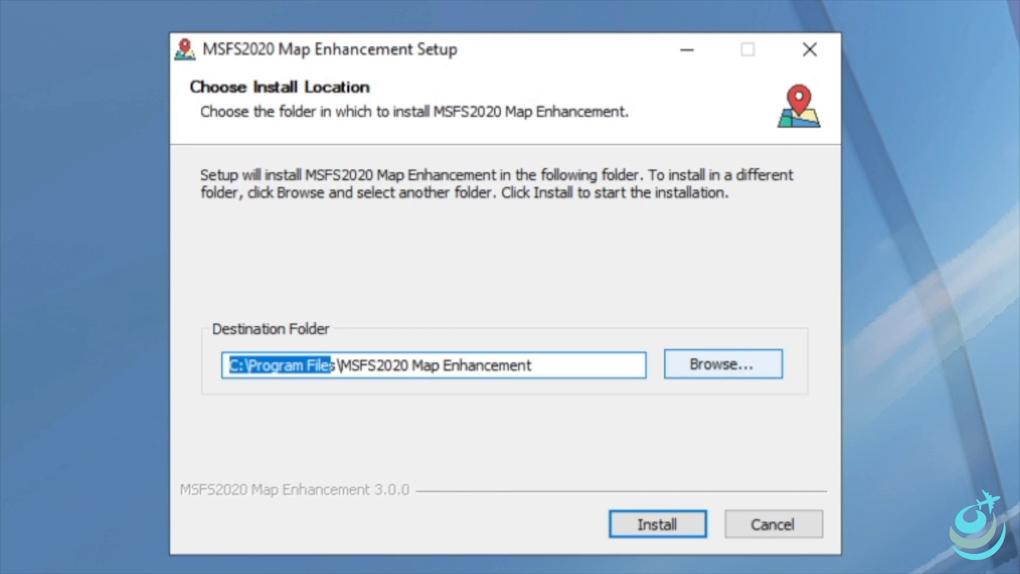
pyautogui.moveTo(342, 365); pyautogui.dragTo(533, 366)
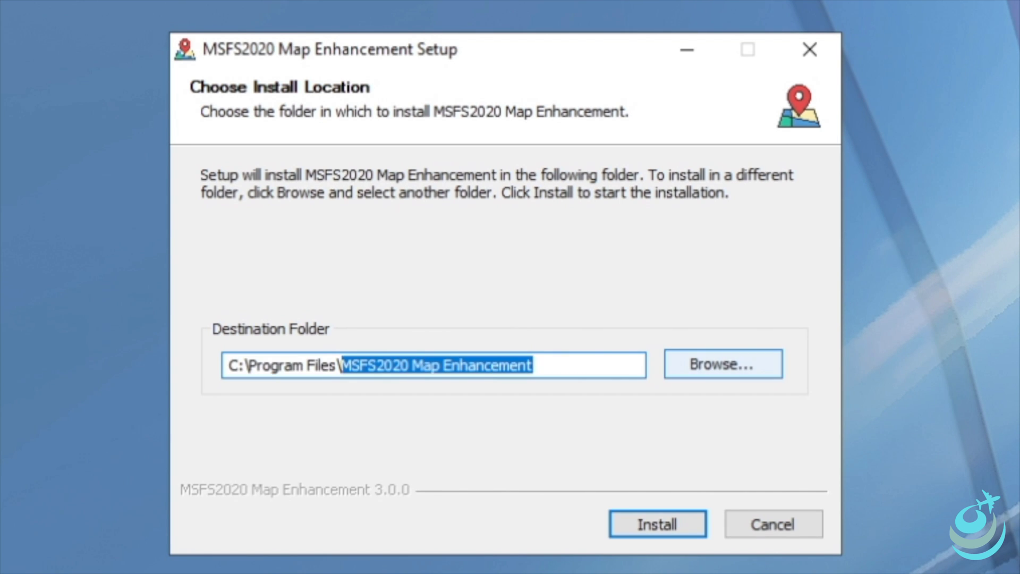
pyautogui.click(723, 364)
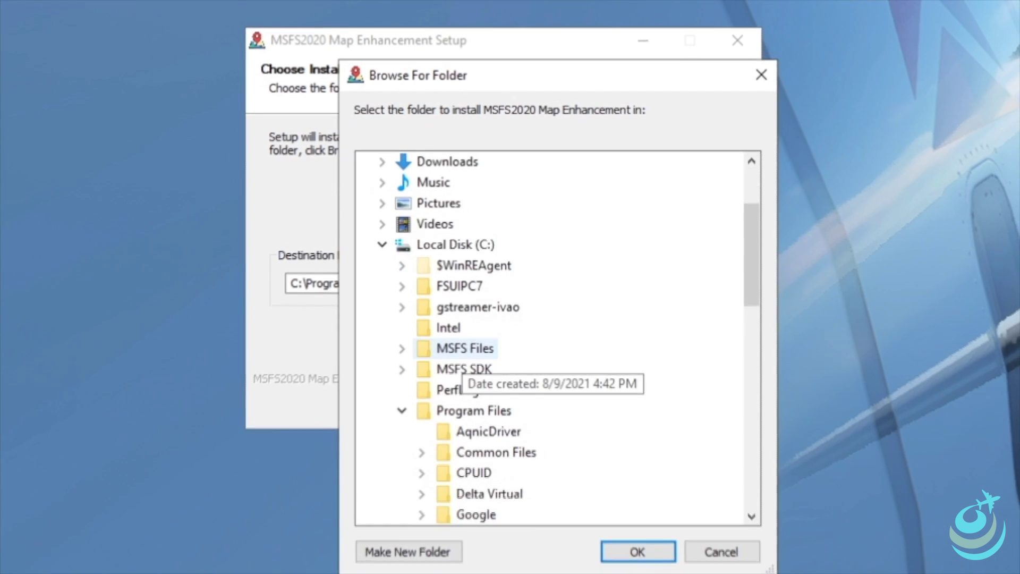
pyautogui.scroll(-1, 462, 352)
pyautogui.click(468, 287)
pyautogui.scroll(-2, 484, 282)
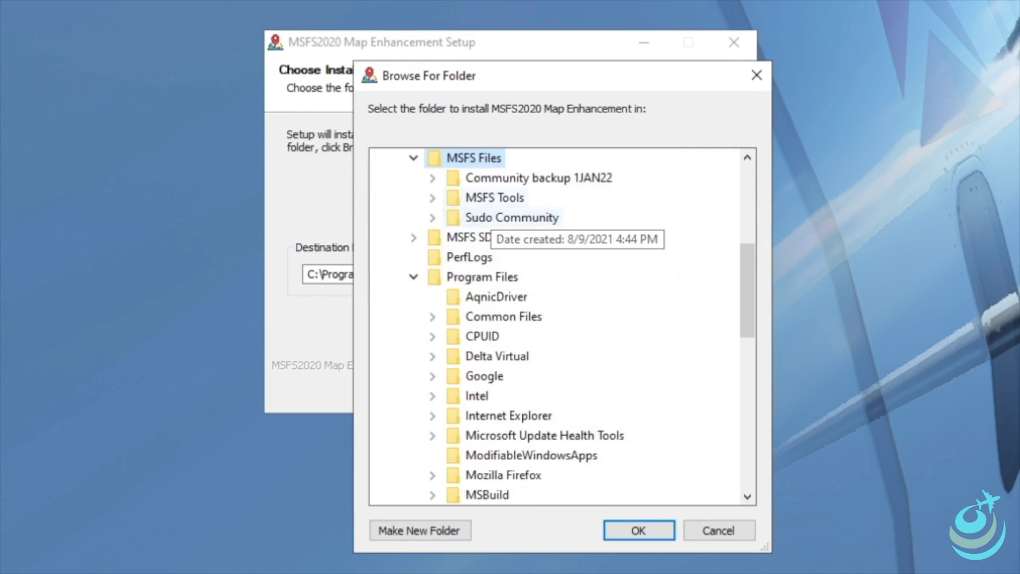
pyautogui.click(493, 198)
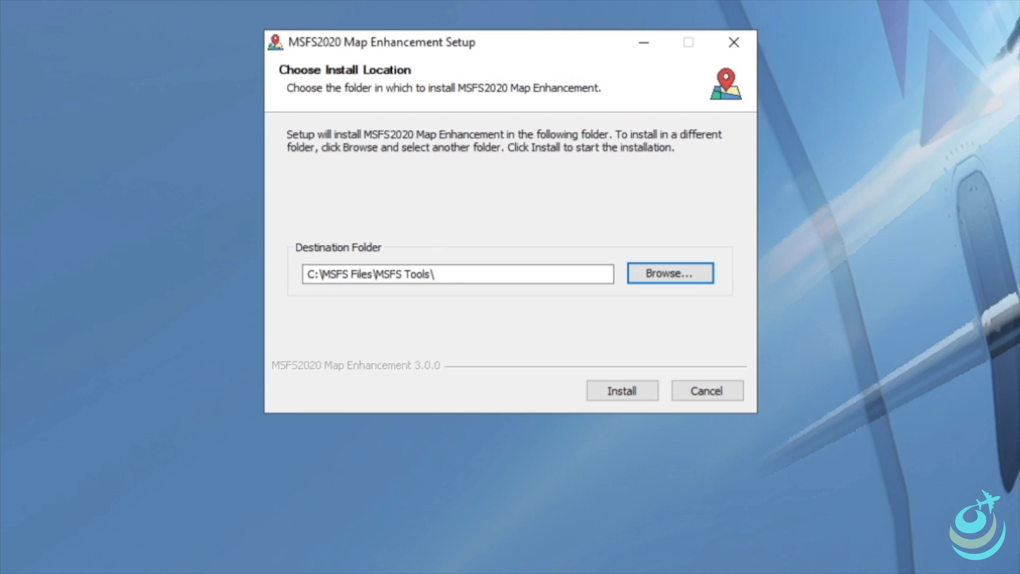
pyautogui.click(638, 530)
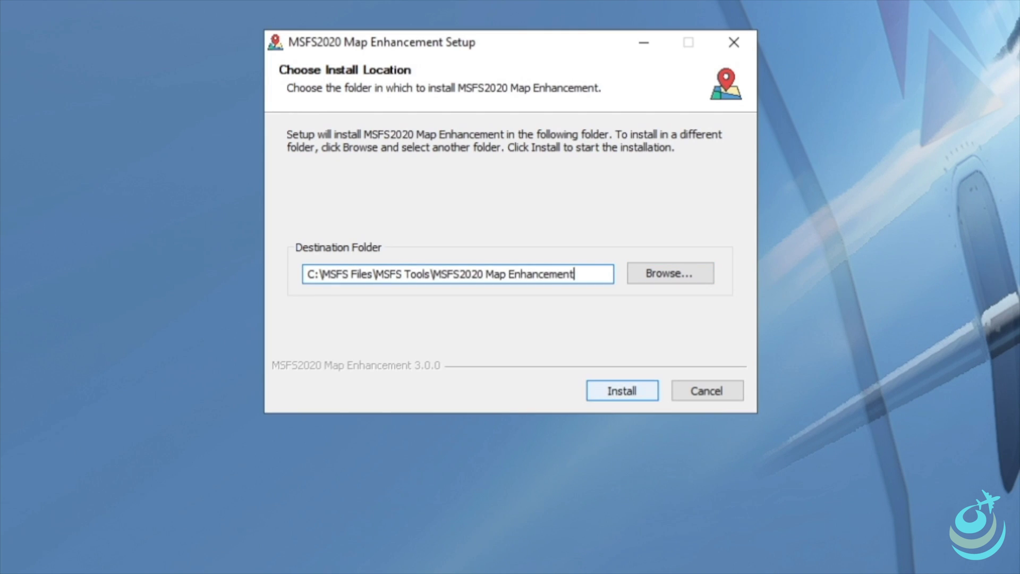
pyautogui.press('Return')
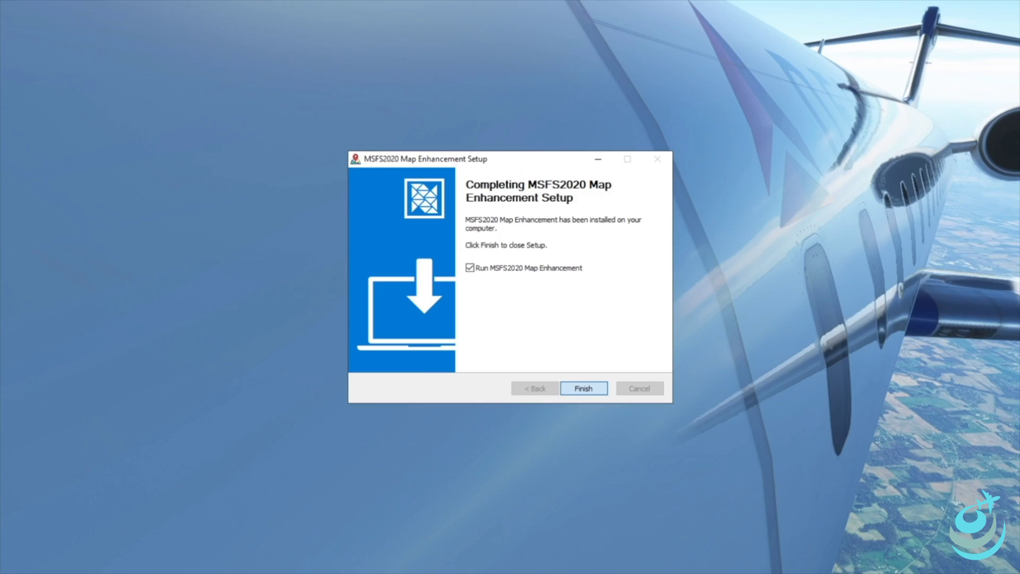
pyautogui.click(583, 388)
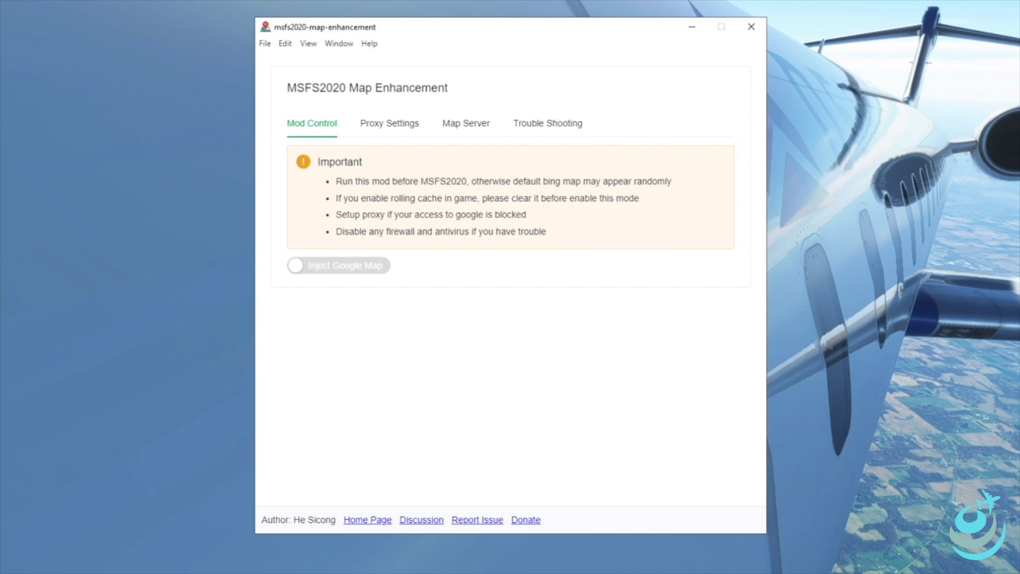
pyautogui.click(264, 44)
pyautogui.press('Right')
pyautogui.press('Right')
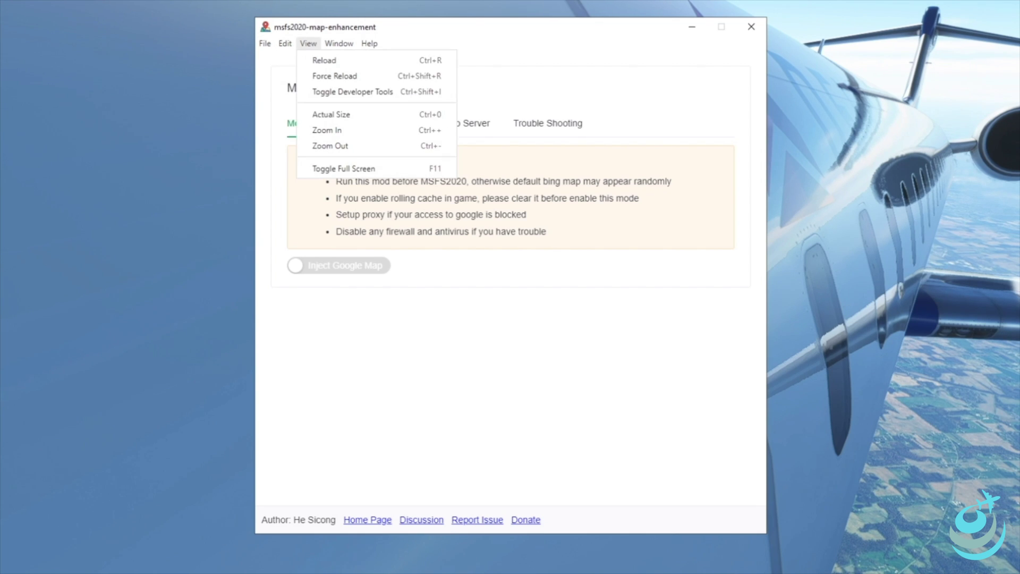
pyautogui.press('Down')
pyautogui.press('Down')
pyautogui.press('Up')
pyautogui.press('Down')
pyautogui.press('Right')
pyautogui.press('Down')
pyautogui.press('Down')
pyautogui.press('Up')
pyautogui.press('Right')
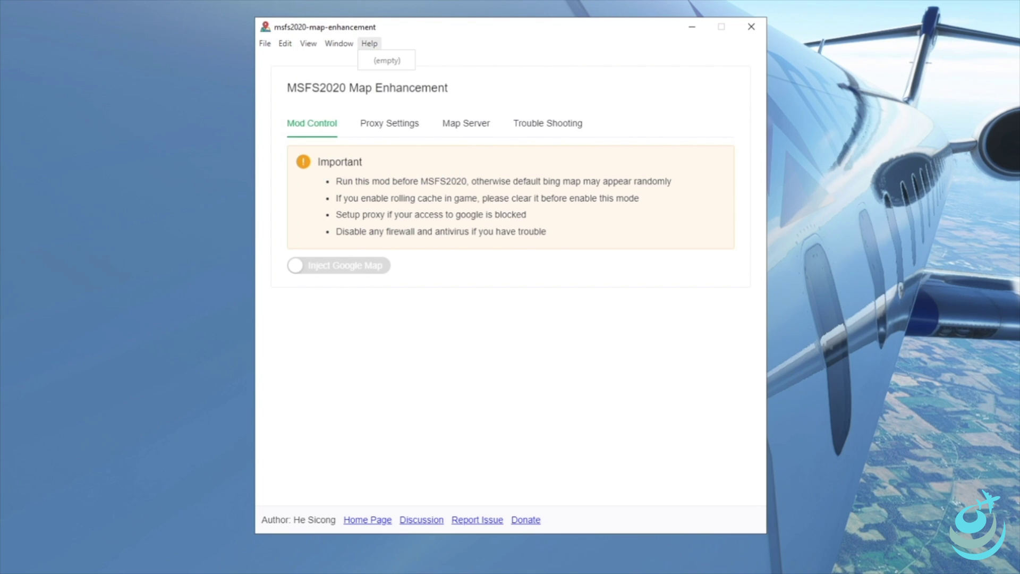
pyautogui.press('Escape')
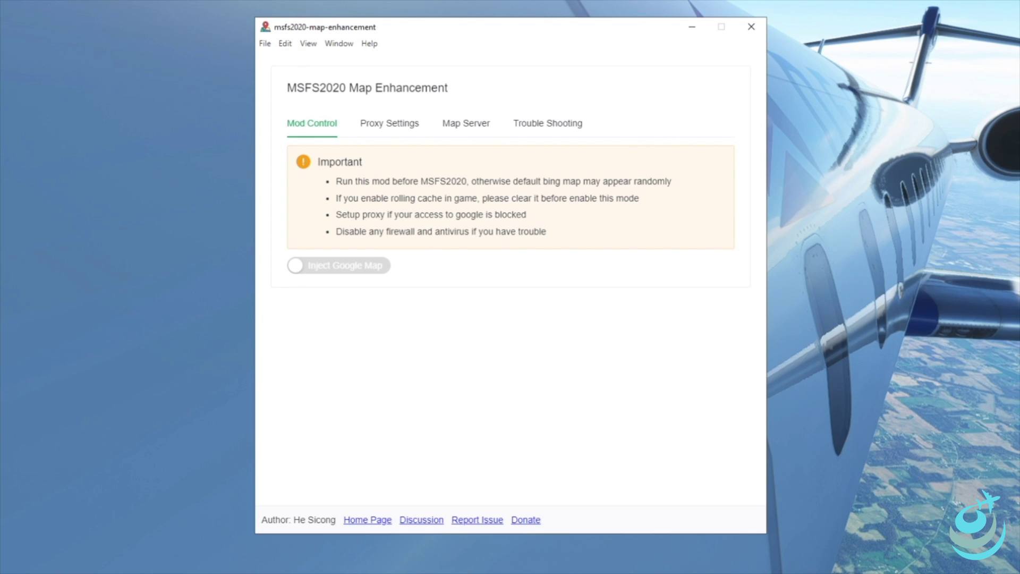
# Read through the Important notes on launch order, rolling cache, proxy setup and firewall or antivirus trouble
pyautogui.moveTo(356, 181); pyautogui.dragTo(461, 181)
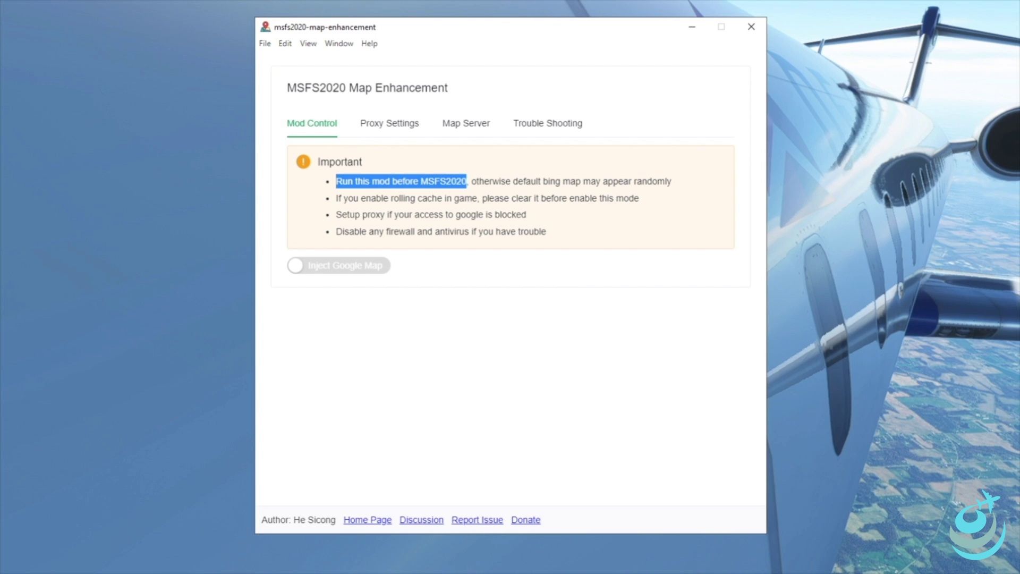
pyautogui.moveTo(336, 197); pyautogui.dragTo(639, 199)
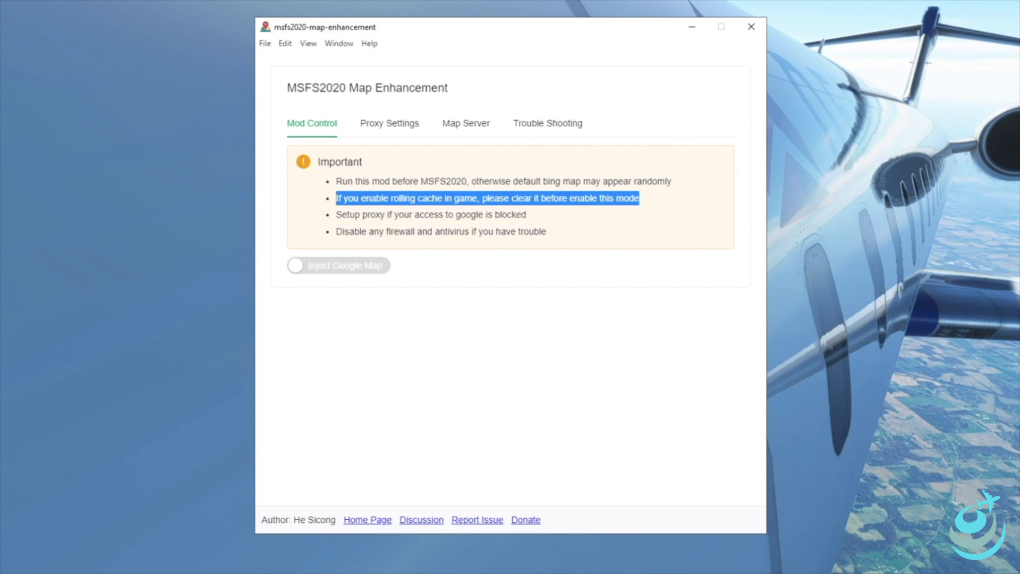
pyautogui.moveTo(335, 214); pyautogui.dragTo(527, 214)
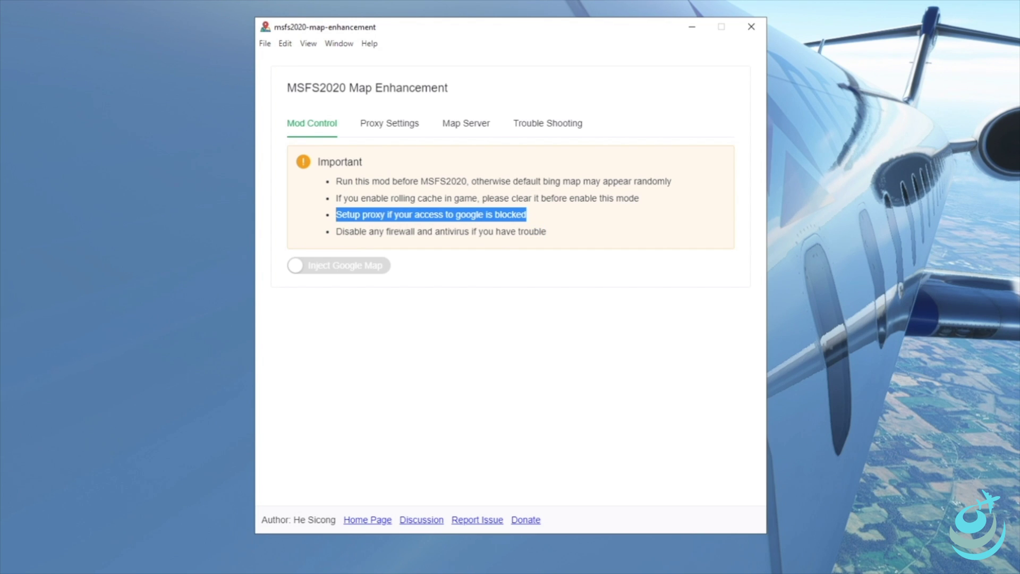
pyautogui.moveTo(336, 231); pyautogui.dragTo(546, 232)
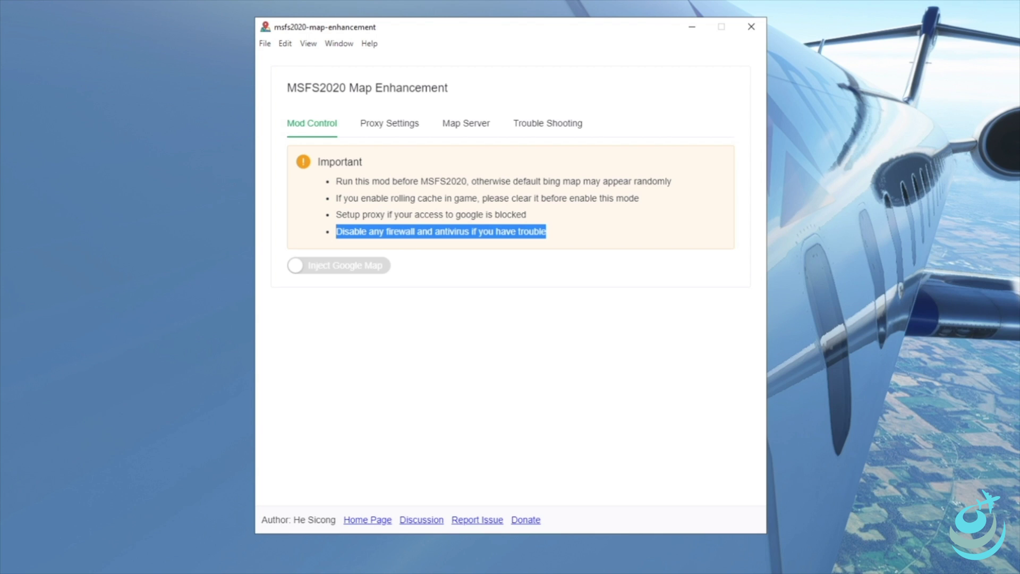
pyautogui.click(548, 233)
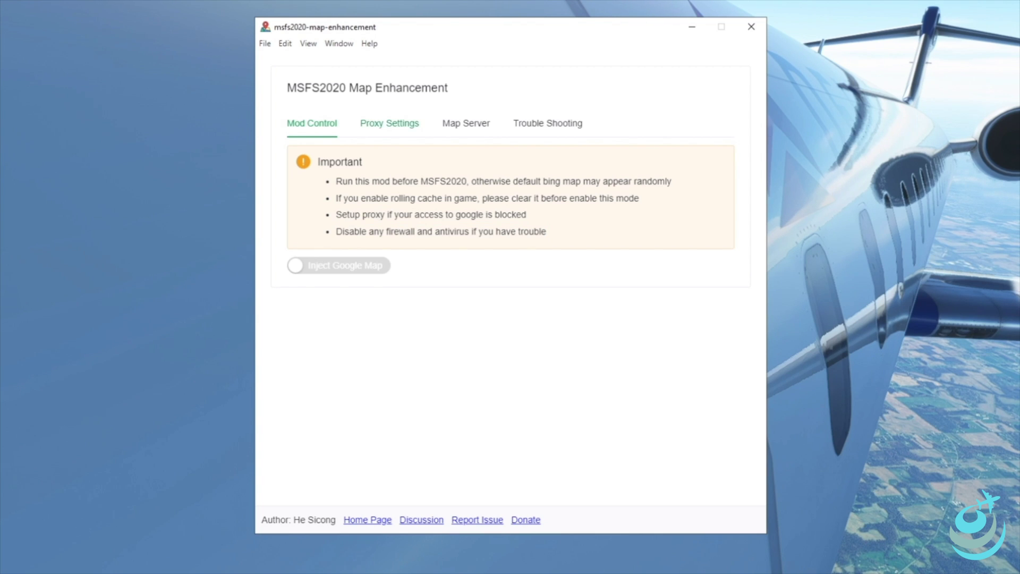
# Review the mod's proxy settings, leaving the proxy address blank
pyautogui.click(389, 123)
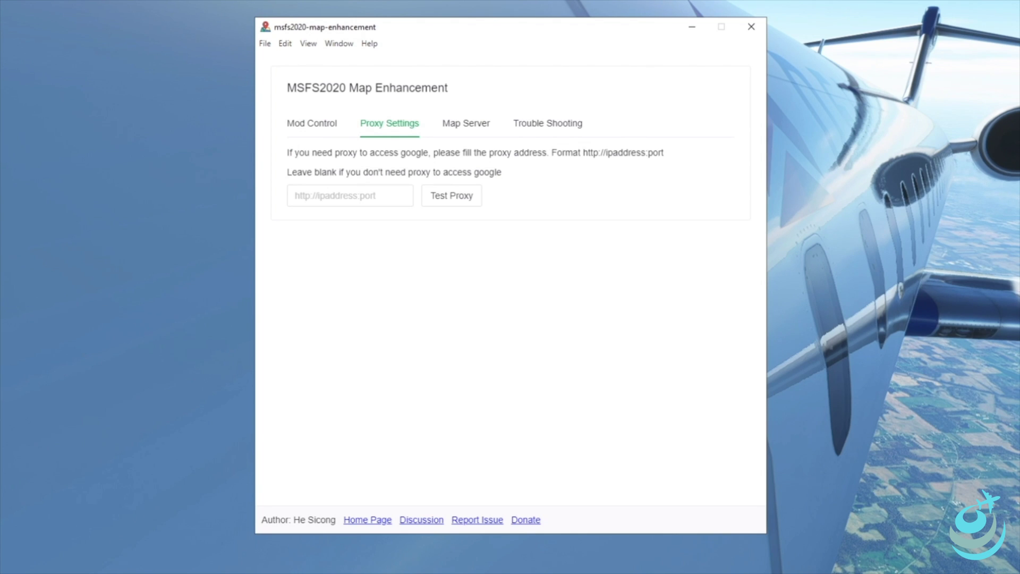
pyautogui.click(319, 195)
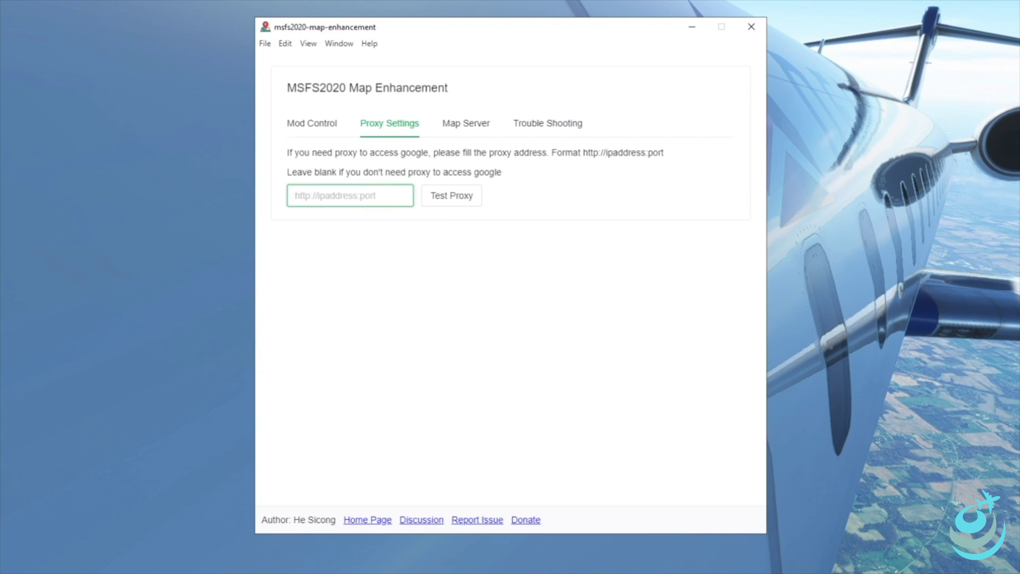
pyautogui.click(510, 319)
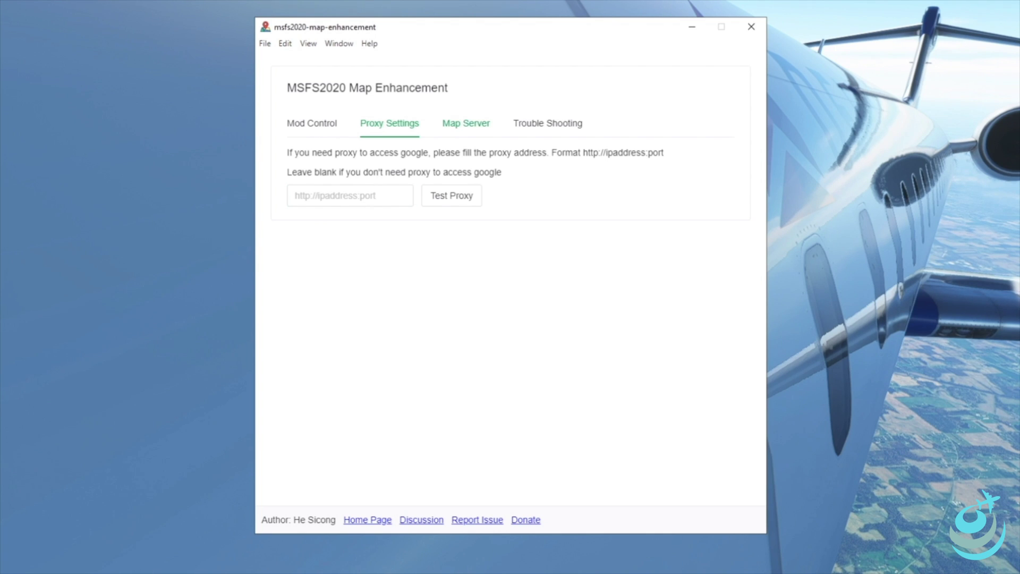
# Check the mod's two map server options and keep mt.google.com selected
pyautogui.click(466, 123)
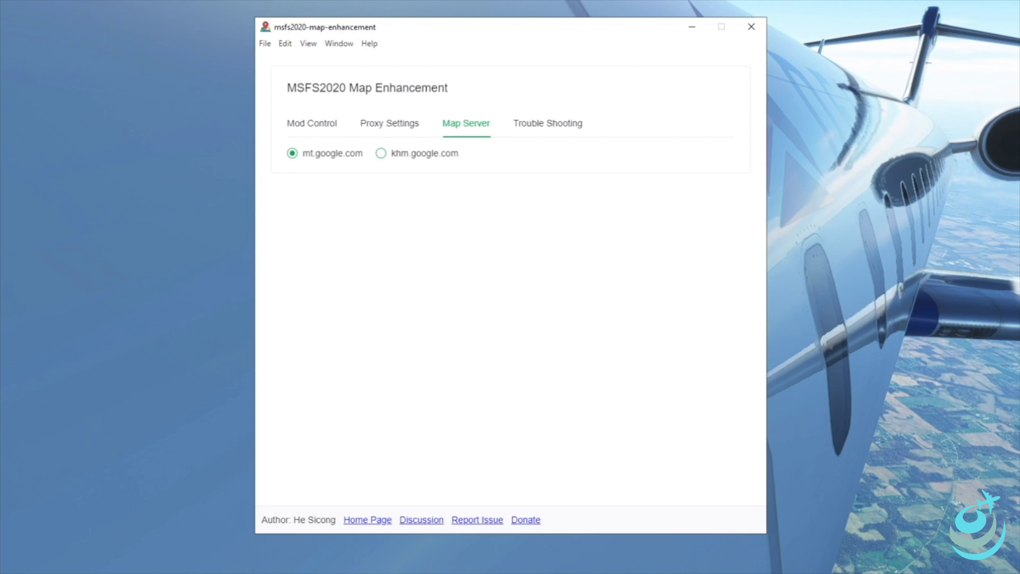
pyautogui.click(381, 153)
pyautogui.click(292, 153)
# Open the FAQ page from the mod's troubleshooting section and force a reload of it
pyautogui.click(548, 124)
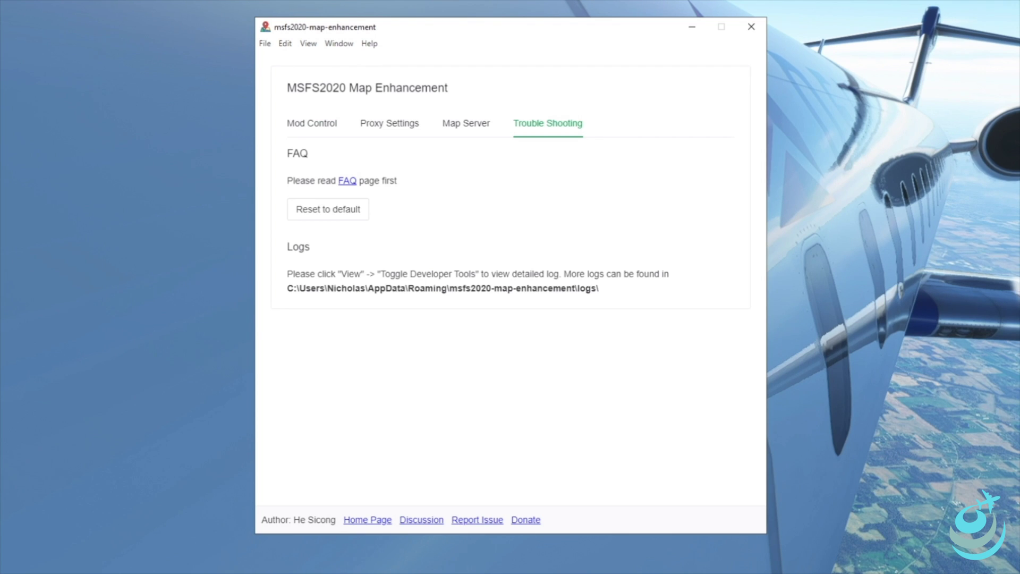
pyautogui.click(347, 181)
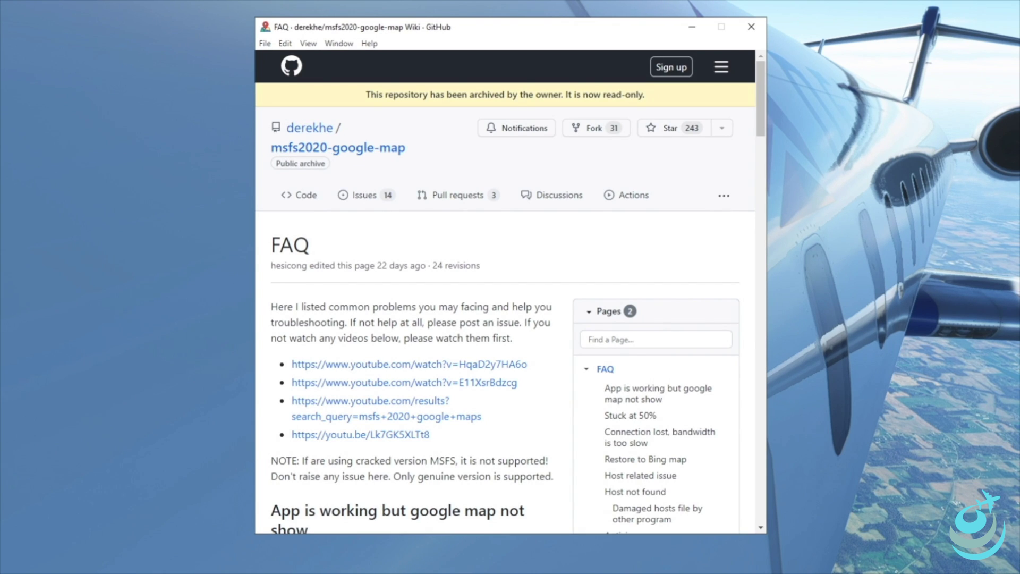
pyautogui.click(308, 44)
pyautogui.press('Down')
pyautogui.press('Down')
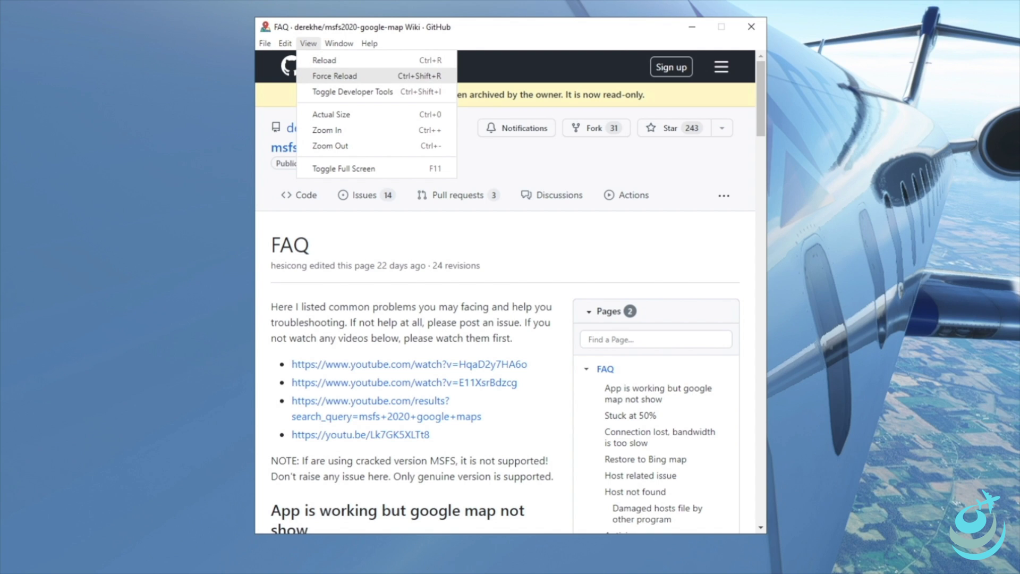
pyautogui.press('Return')
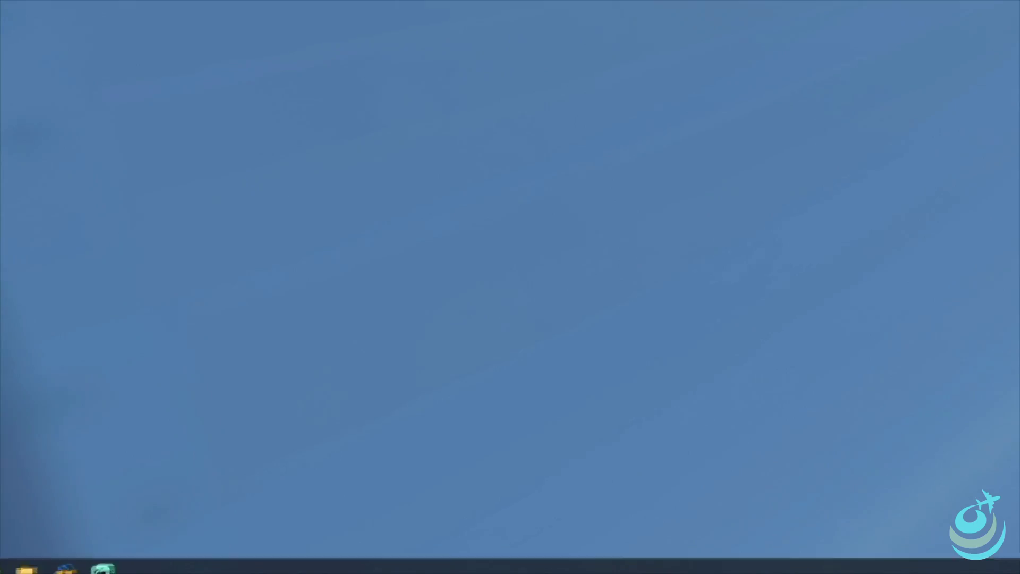
# Launch MSFS2020 Map Enhancement again and turn on Inject Google Map
pyautogui.press('super')
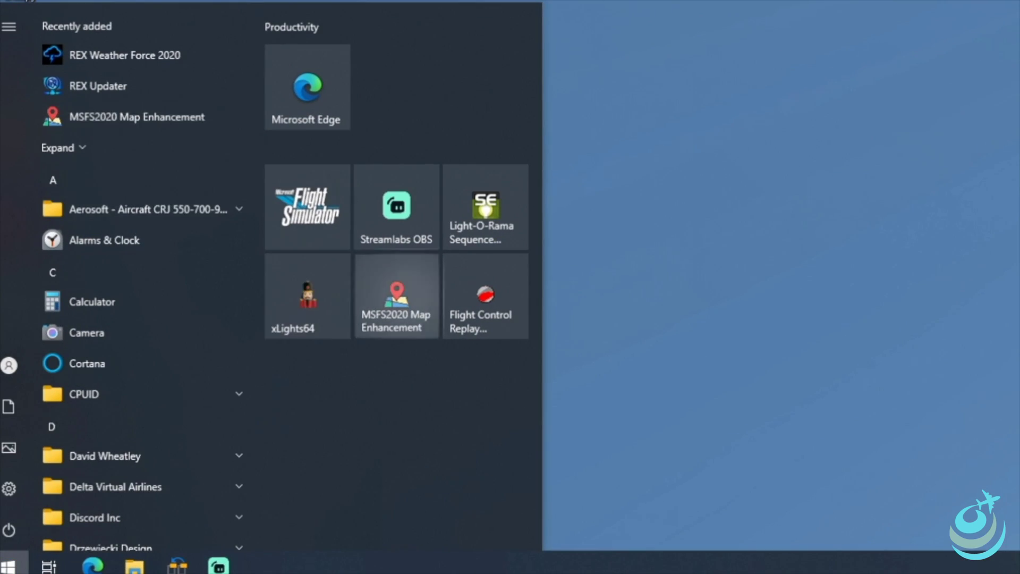
pyautogui.click(396, 296)
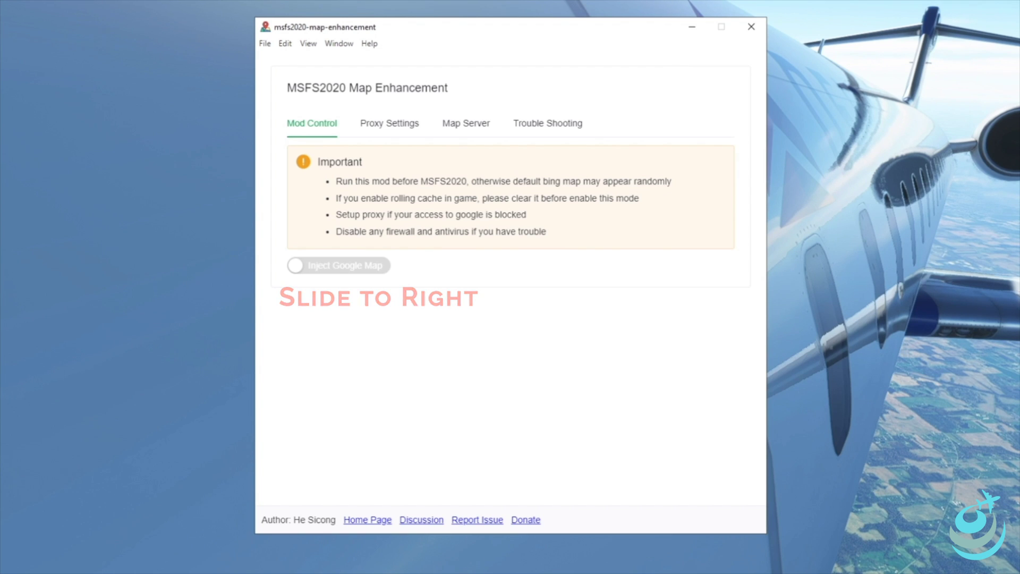
pyautogui.click(338, 265)
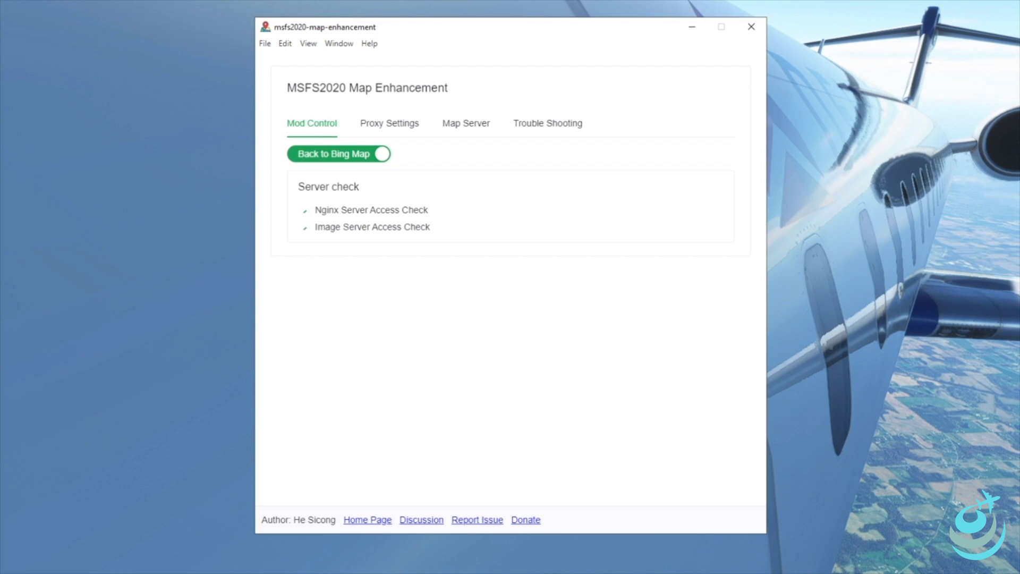
# Examine the mod's Server check results and Runtime Info, including the recent loaded image
pyautogui.tripleClick(328, 186)
pyautogui.click(328, 187)
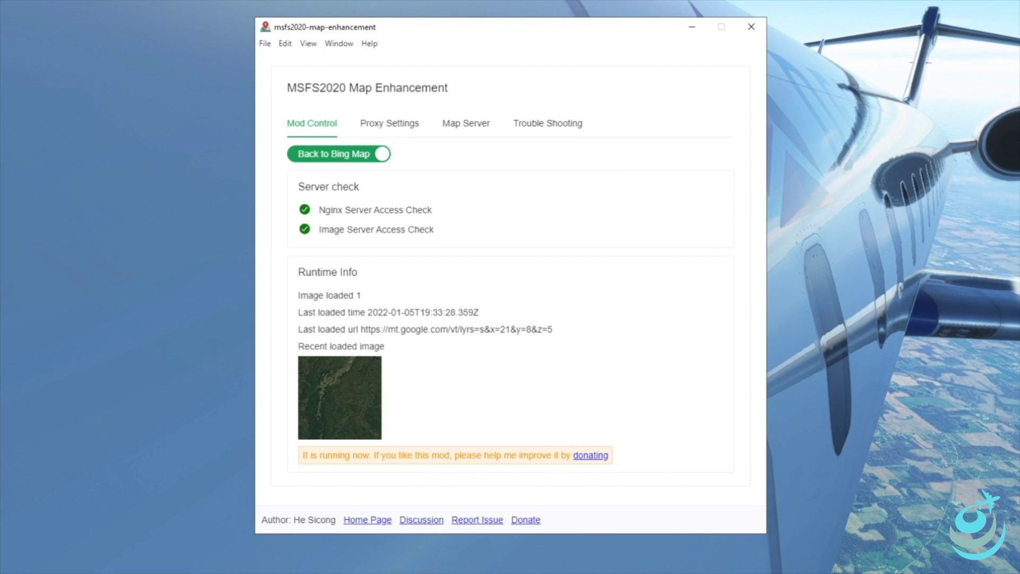
pyautogui.moveTo(298, 272); pyautogui.dragTo(384, 346)
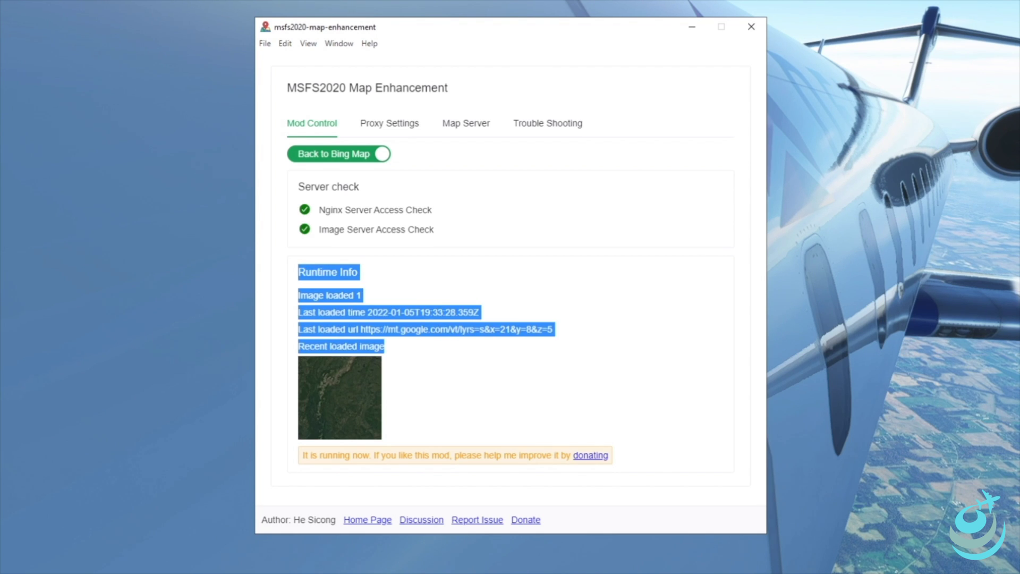
pyautogui.click(478, 382)
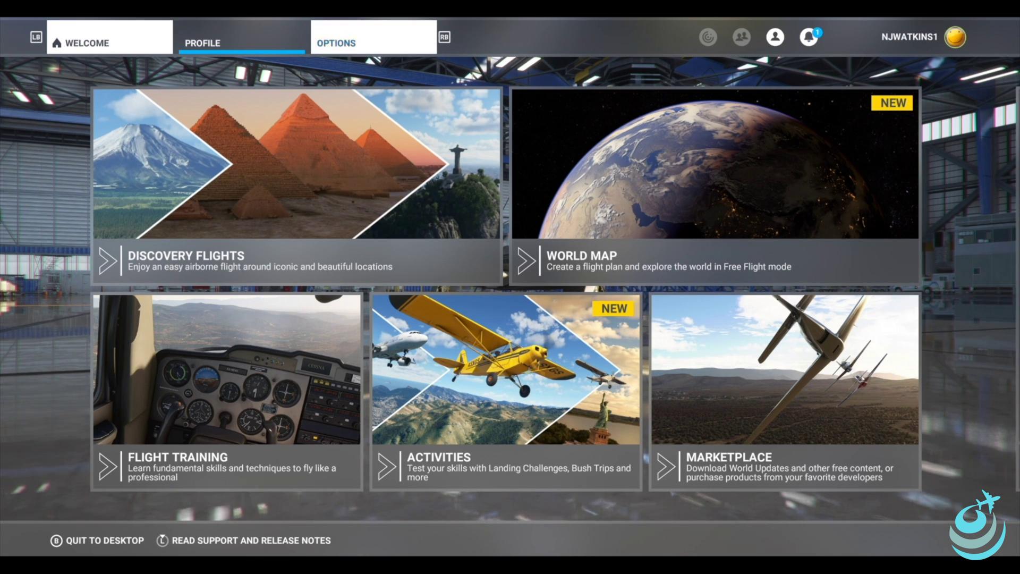
# In Microsoft Flight Simulator's general data options, set Rolling Cache to Off
pyautogui.press('Return')
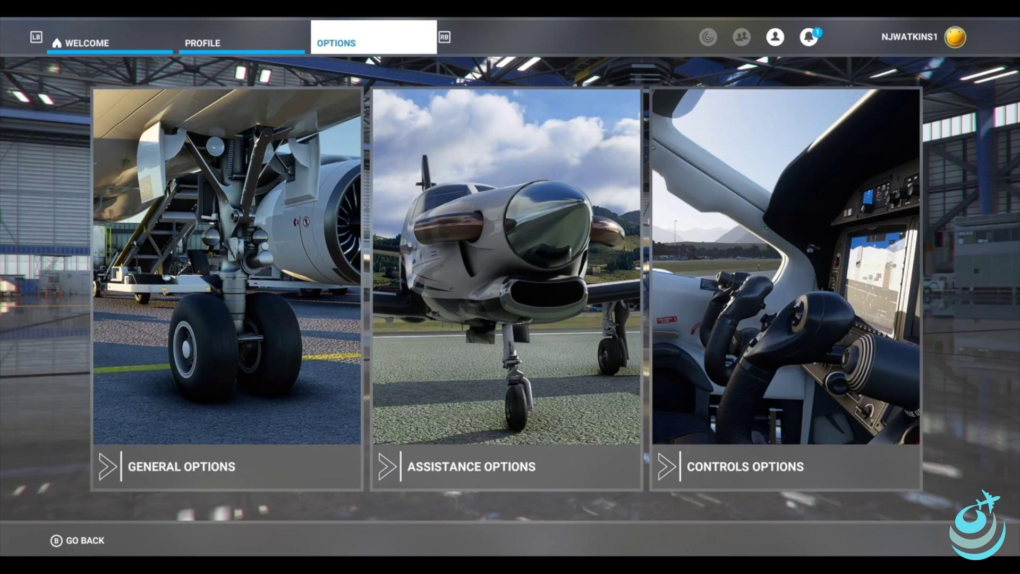
pyautogui.press('Down')
pyautogui.press('Return')
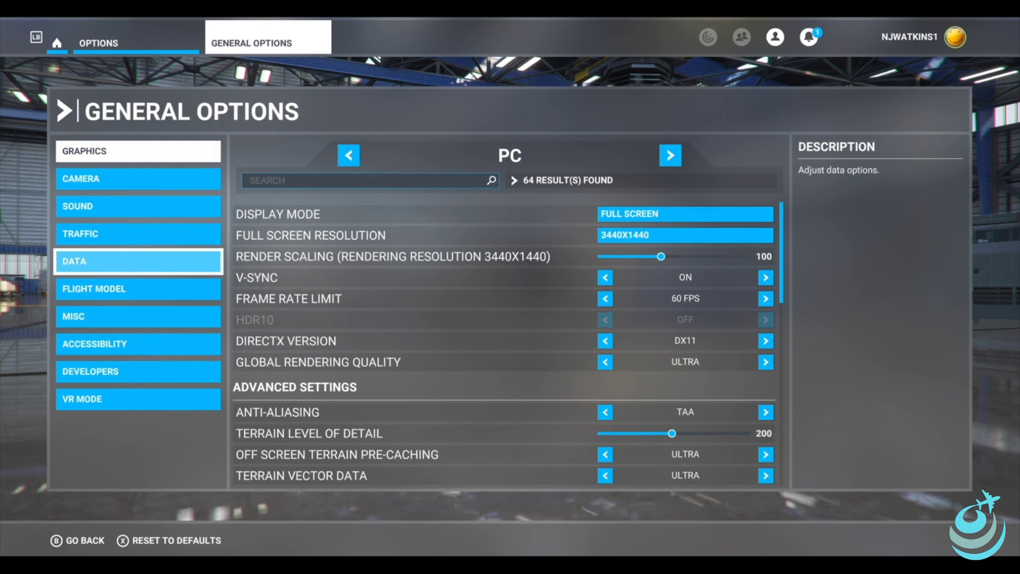
pyautogui.click(138, 261)
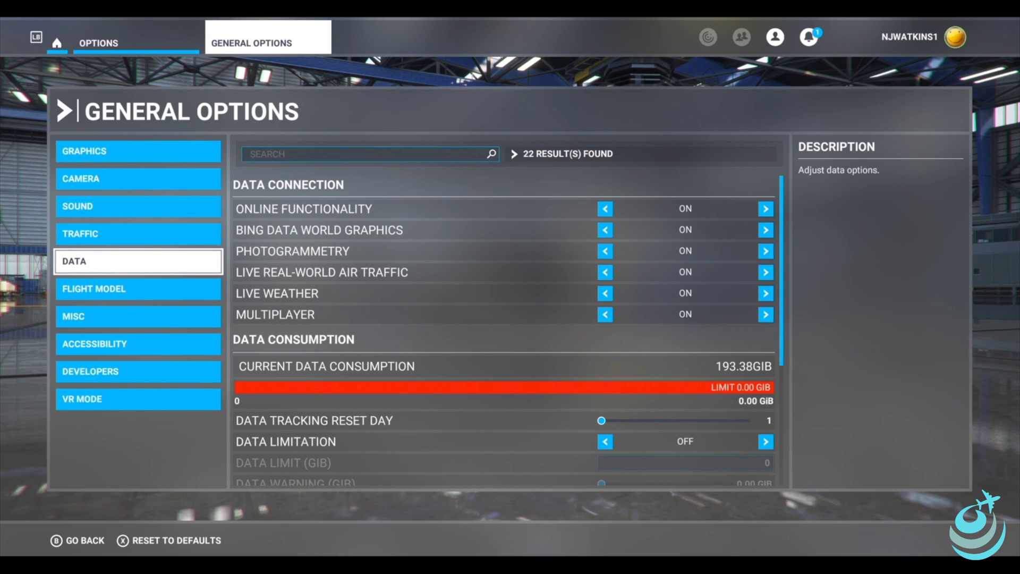
pyautogui.scroll(-2, 504, 330)
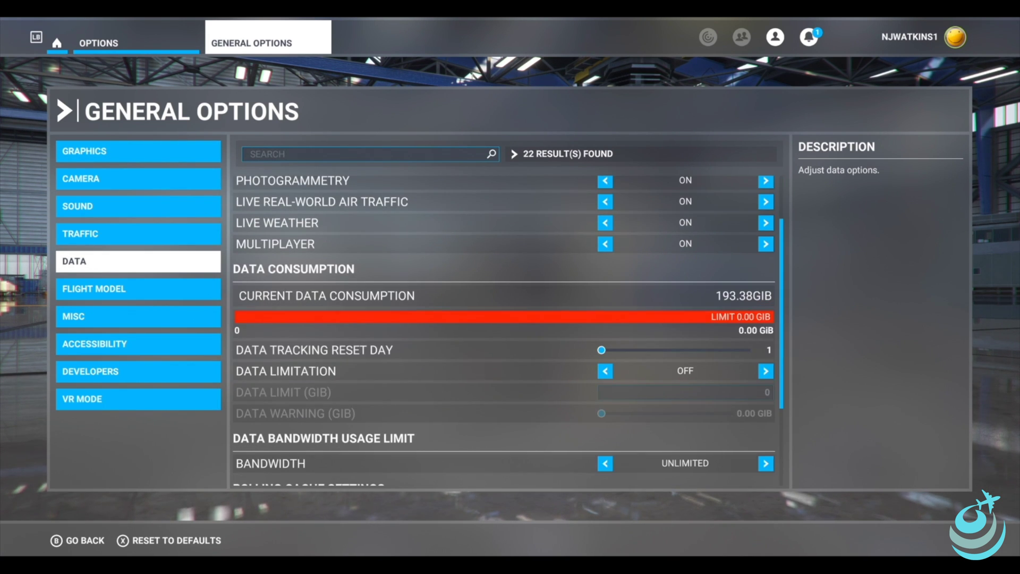
pyautogui.scroll(-4, 504, 329)
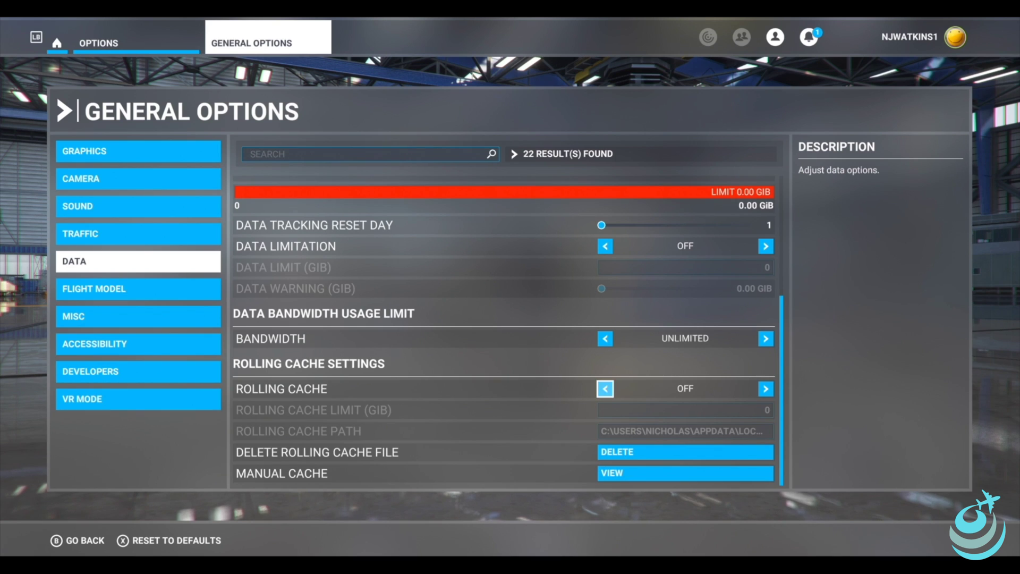
pyautogui.click(605, 388)
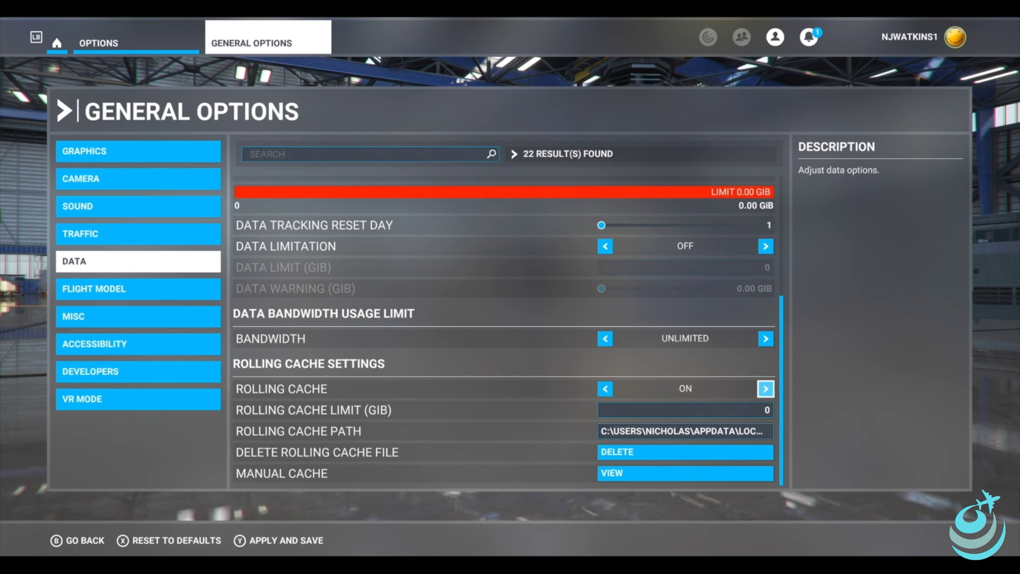
pyautogui.click(765, 389)
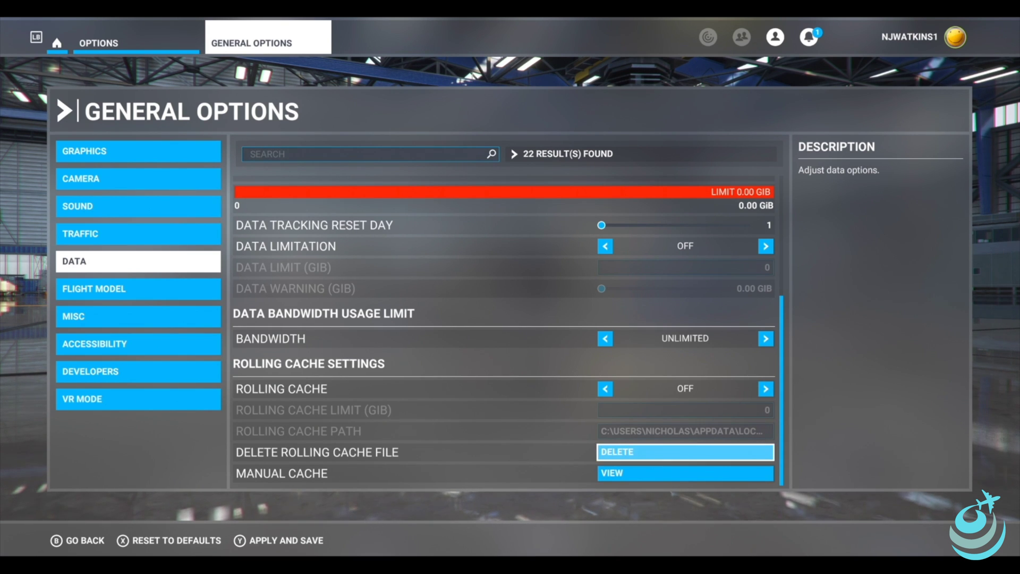
# Delete the rolling cache file, confirming the deletion, then apply and save the options
pyautogui.click(685, 452)
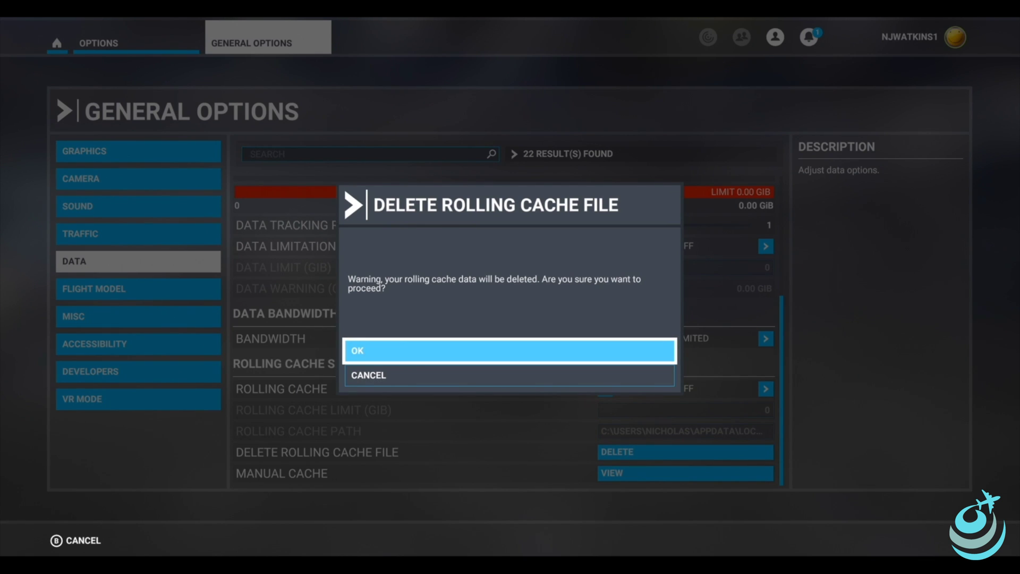
pyautogui.click(509, 351)
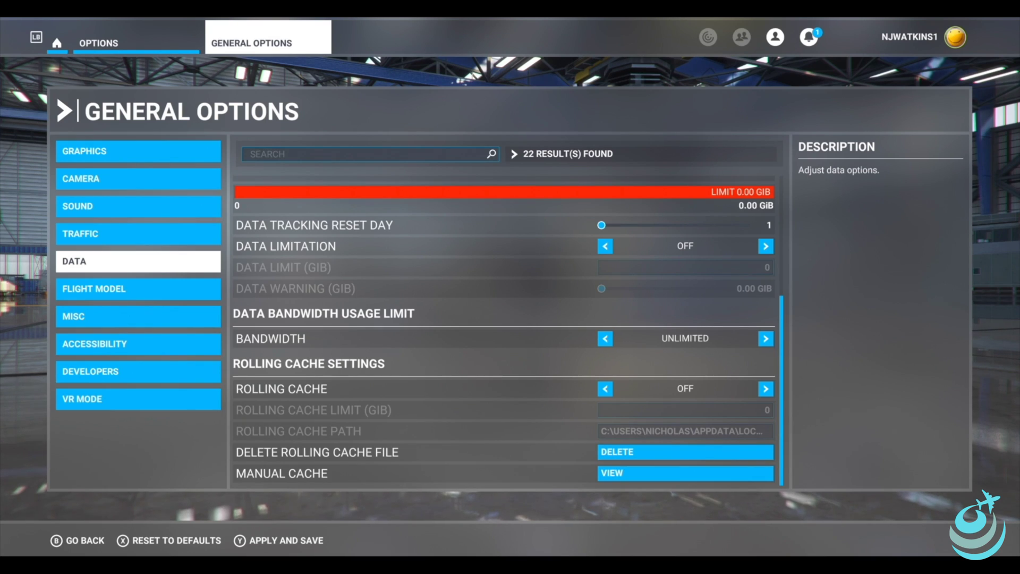
pyautogui.click(286, 541)
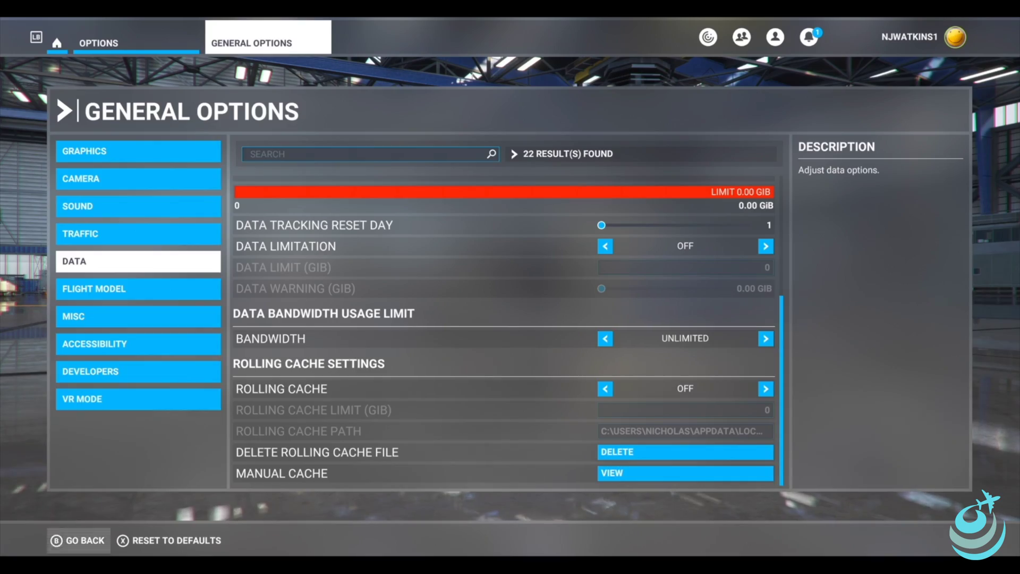
# Return to the simulator's main menu and open the World Map
pyautogui.press('Escape')
pyautogui.press('Escape')
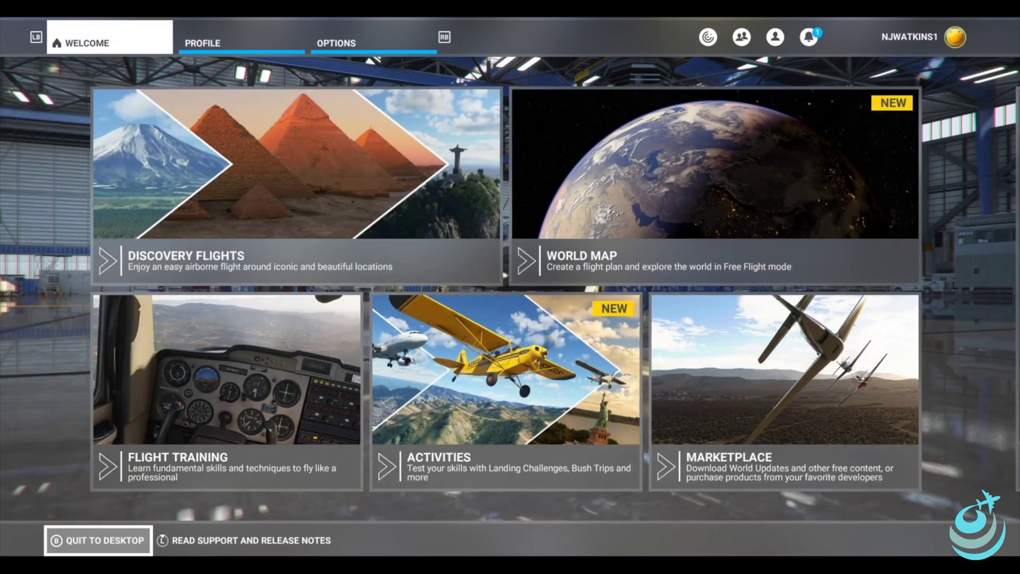
pyautogui.click(715, 186)
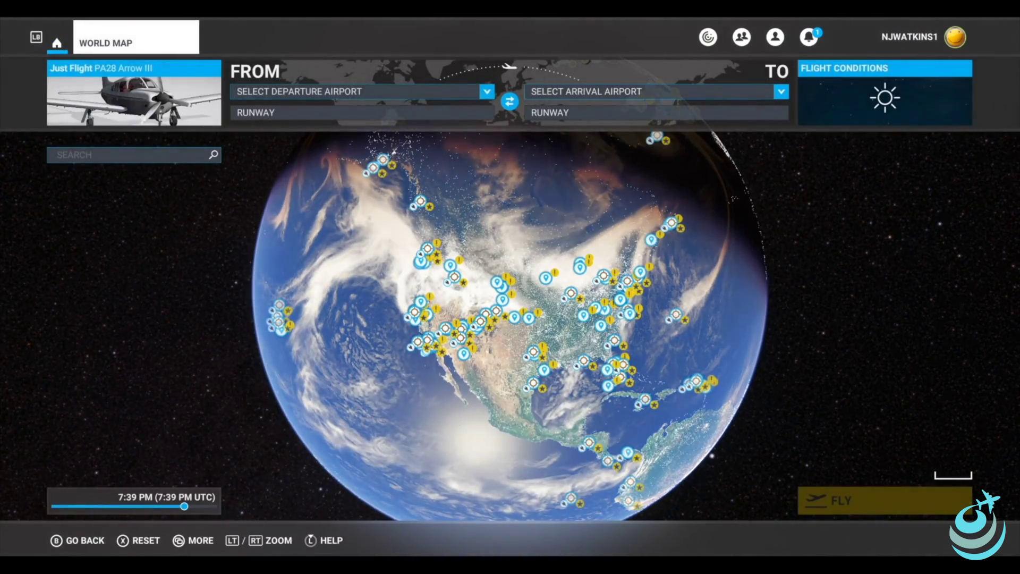